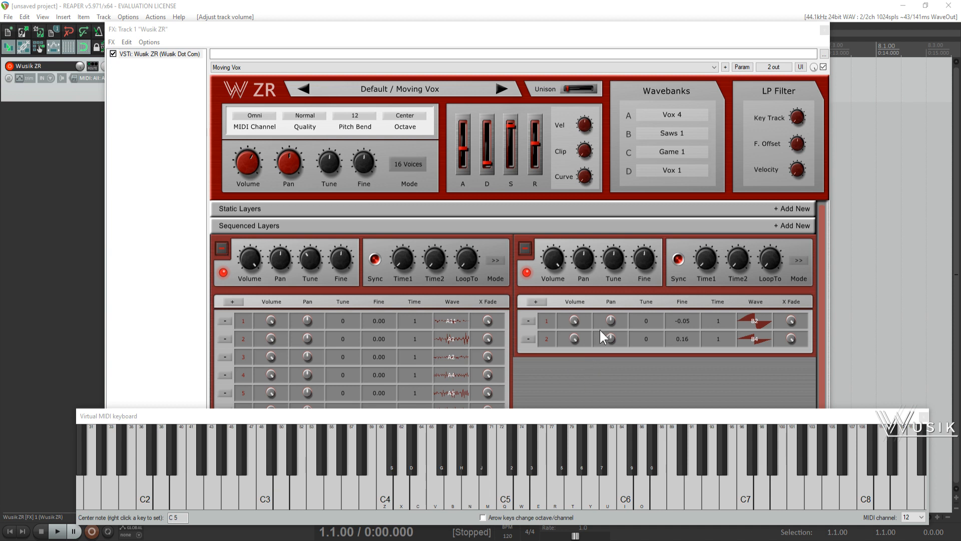
Bring the Wusik ZR plugin window forward, shift it slightly and look through the sequenced layers of the Moving Vox preset
{"action": "left_click", "coordinate": [283, 32]}
{"action": "left_click_drag", "start_coordinate": [284, 33], "coordinate": [292, 27]}
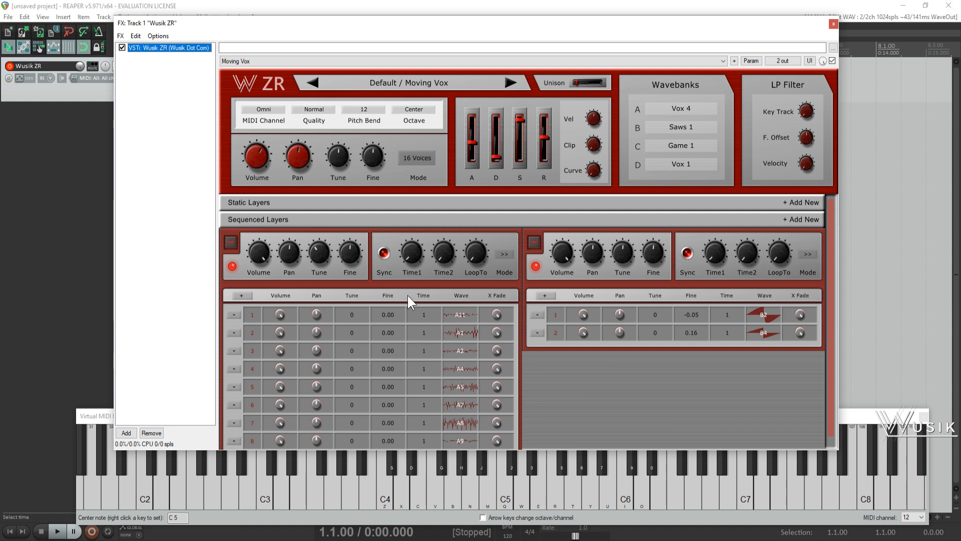
{"action": "scroll", "coordinate": [439, 297], "scroll_direction": "down", "scroll_amount": 1}
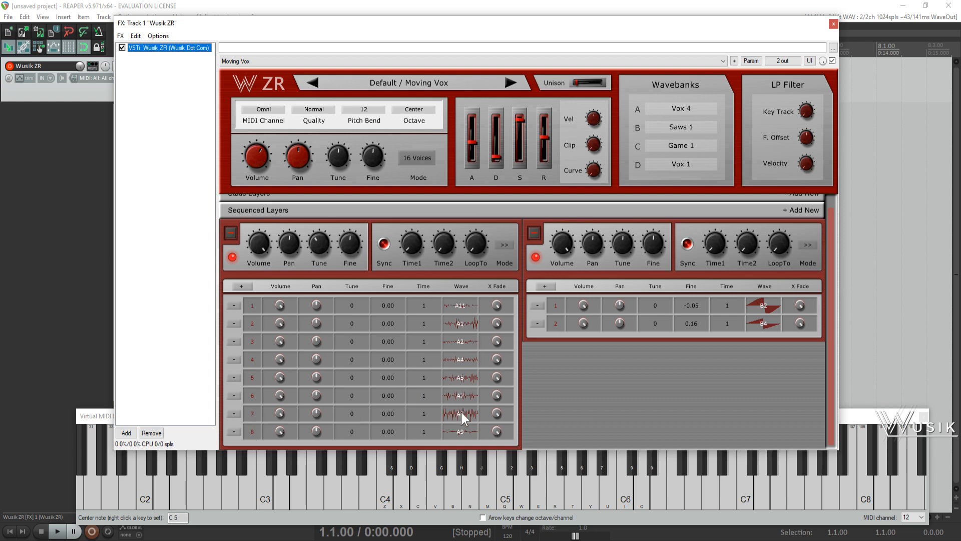
{"action": "scroll", "coordinate": [470, 370], "scroll_direction": "up", "scroll_amount": 1}
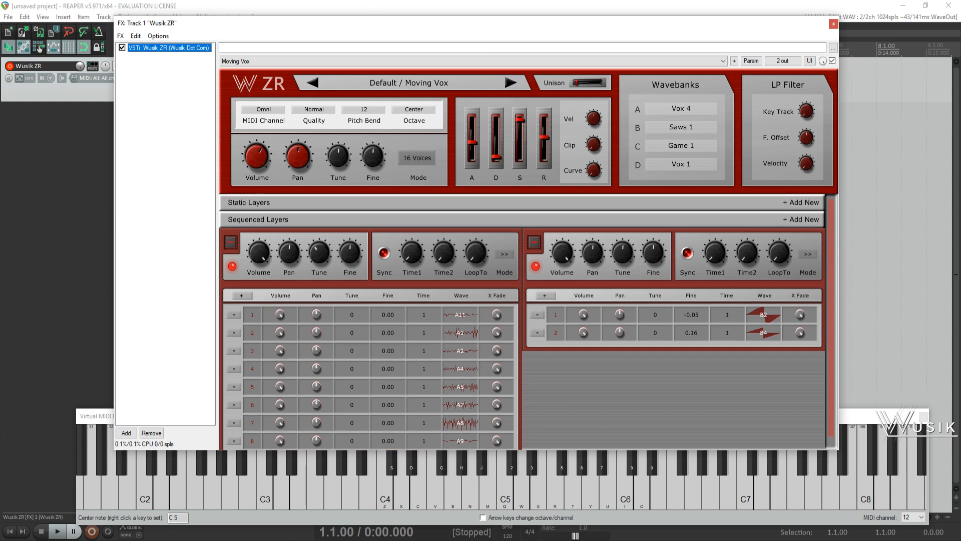
Audition the Moving Vox preset by playing notes and chords on the virtual MIDI keyboard
{"action": "left_click", "coordinate": [479, 518]}
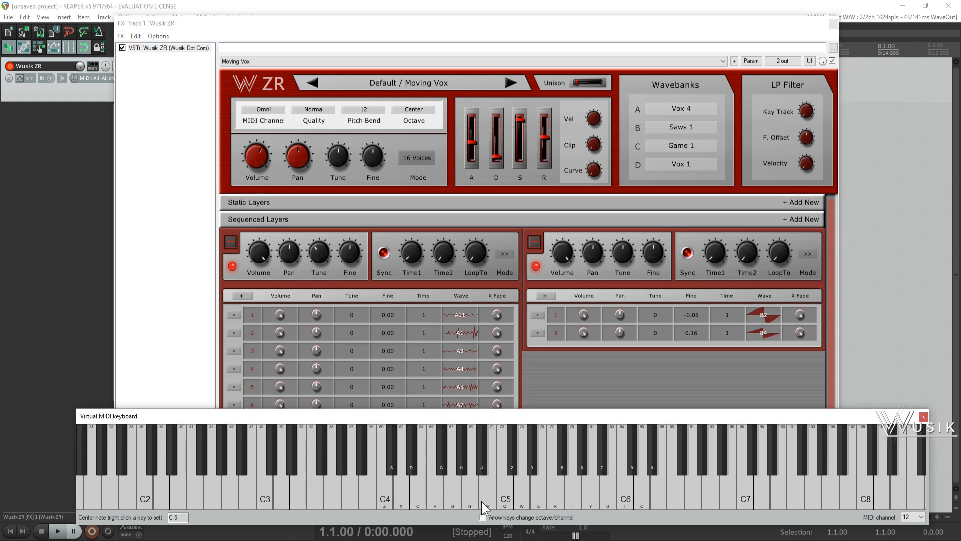
{"action": "key", "text": "x"}
{"action": "key", "text": "v"}
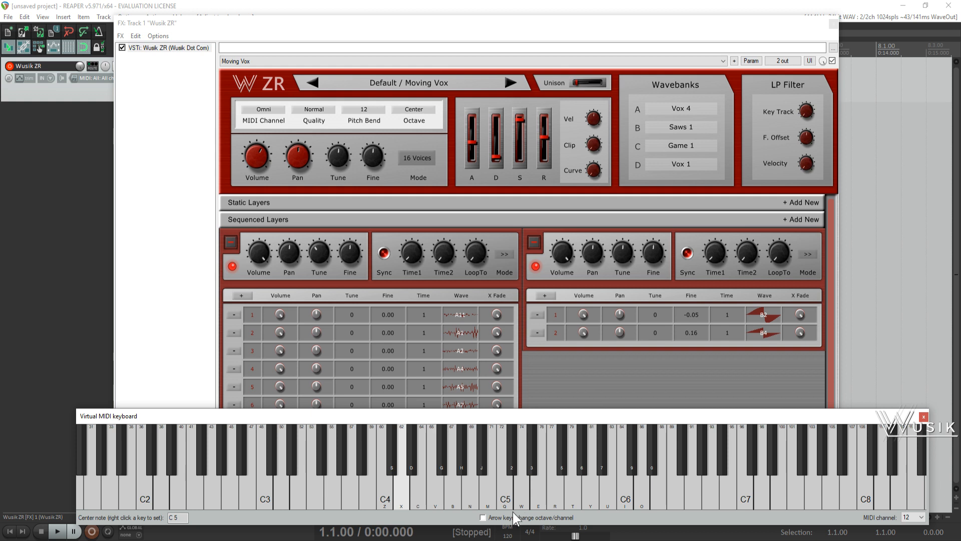
{"action": "key", "text": "h"}
{"action": "key", "text": "t"}
{"action": "key", "text": "z"}
{"action": "key", "text": "c"}
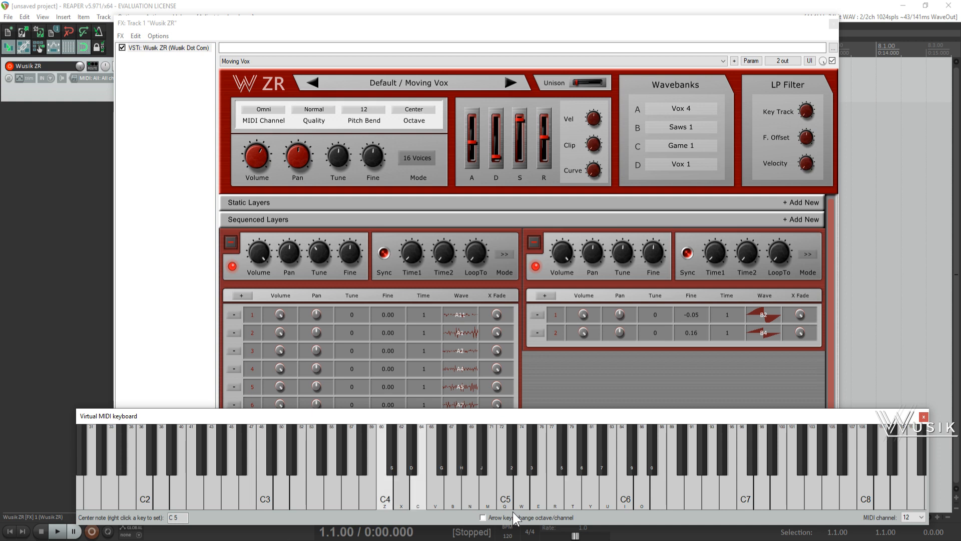
{"action": "key", "text": "v"}
{"action": "key", "text": "b"}
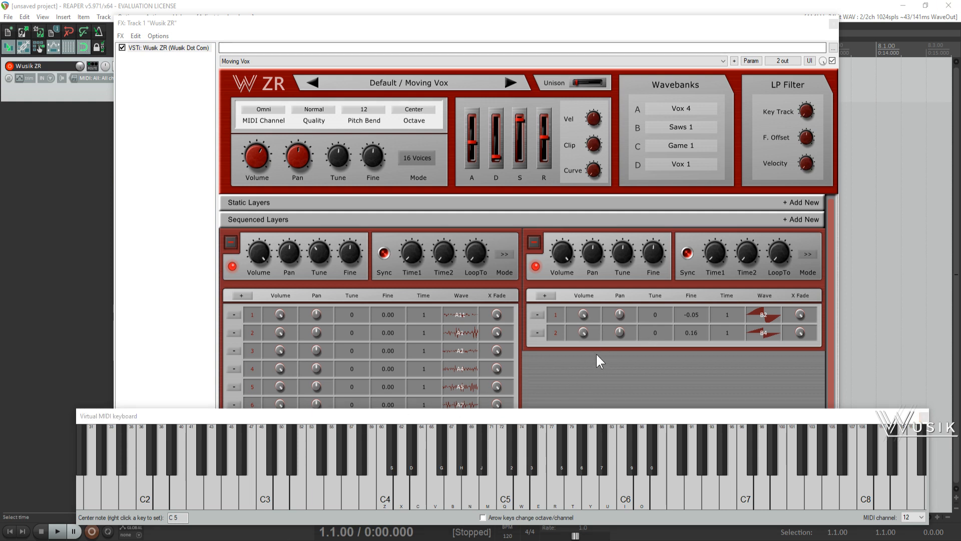
Step back through the presets to Synth 01
{"action": "left_click", "coordinate": [514, 293]}
{"action": "left_click", "coordinate": [312, 84]}
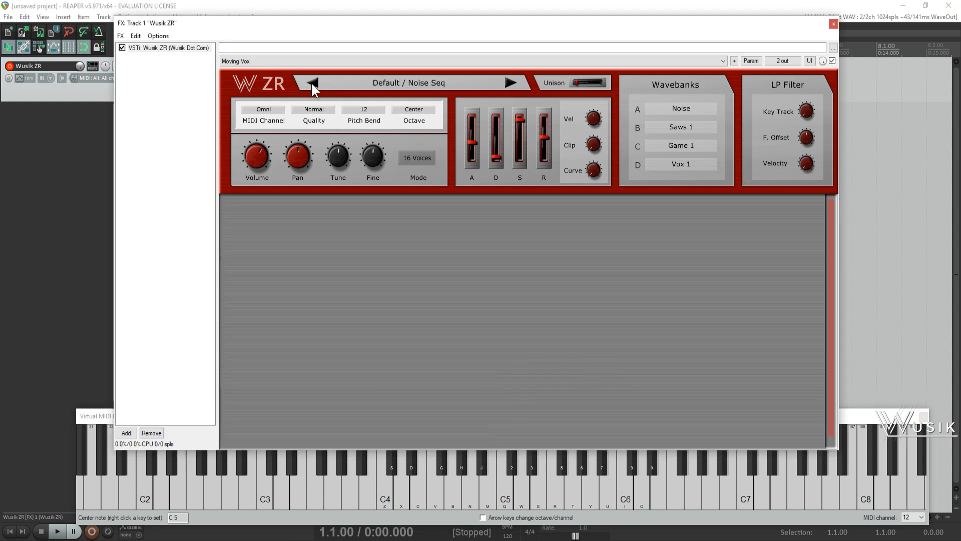
{"action": "left_click", "coordinate": [312, 83]}
{"action": "left_click", "coordinate": [312, 85]}
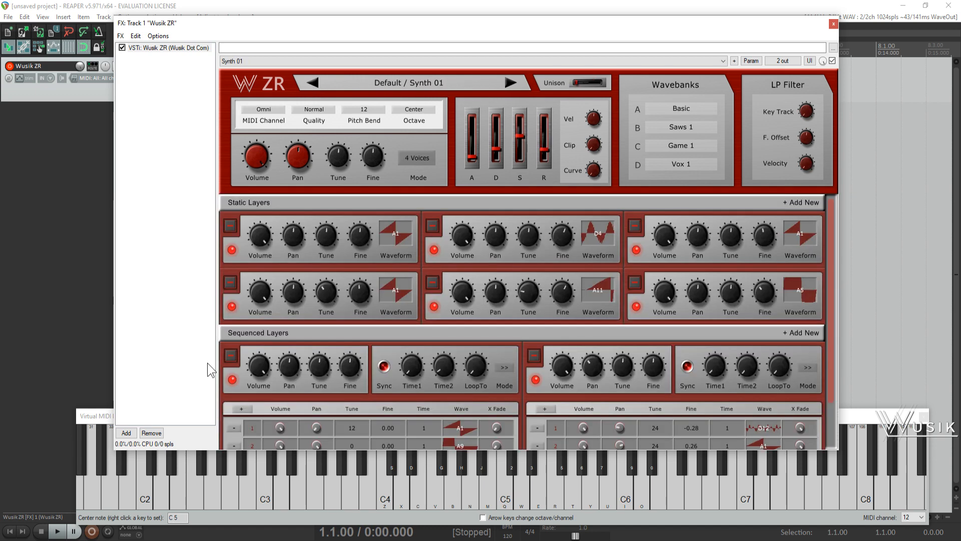
Lower the system volume and audition the Synth 01 preset with notes on the virtual MIDI keyboard
{"action": "left_click", "coordinate": [450, 501]}
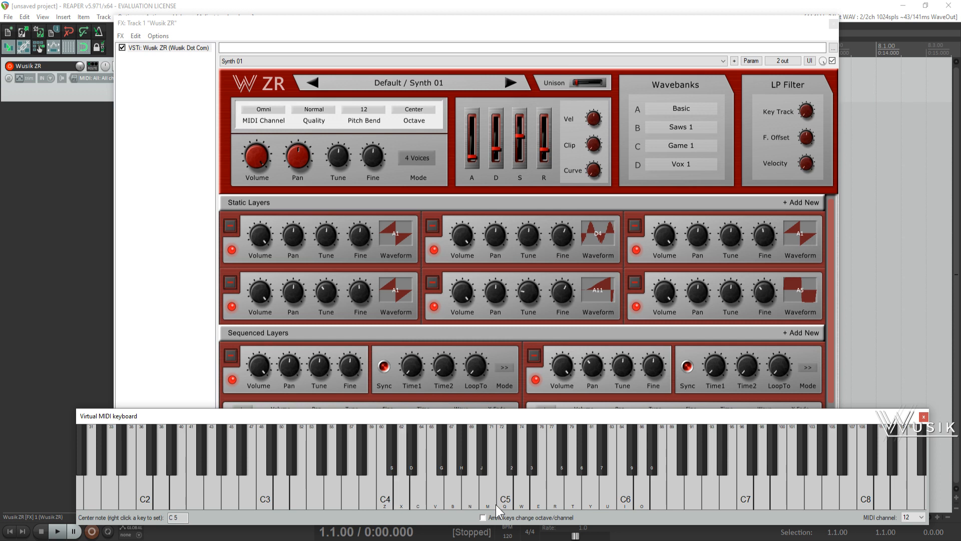
{"action": "key", "text": "XF86AudioLowerVolume"}
{"action": "key", "text": "y"}
{"action": "key", "text": "c"}
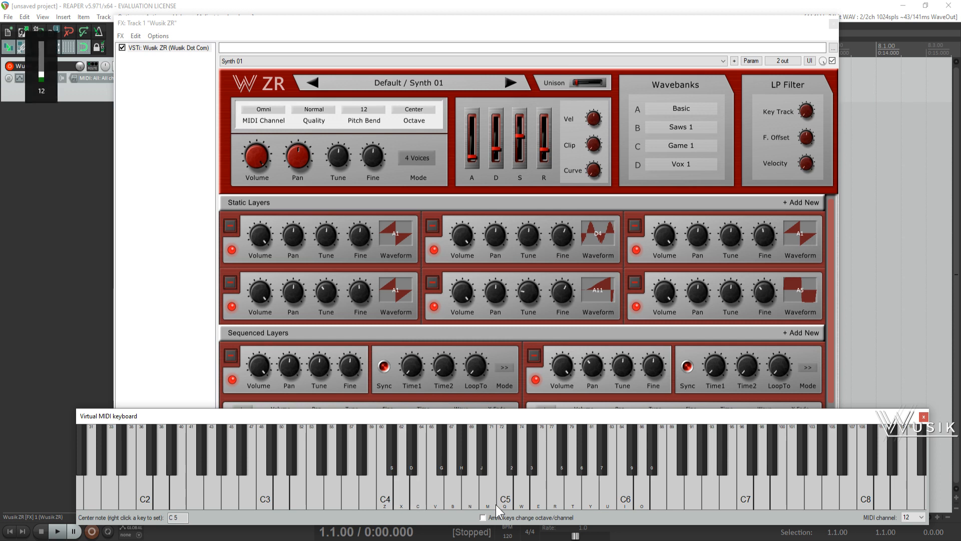
{"action": "key", "text": "v"}
{"action": "key", "text": "x"}
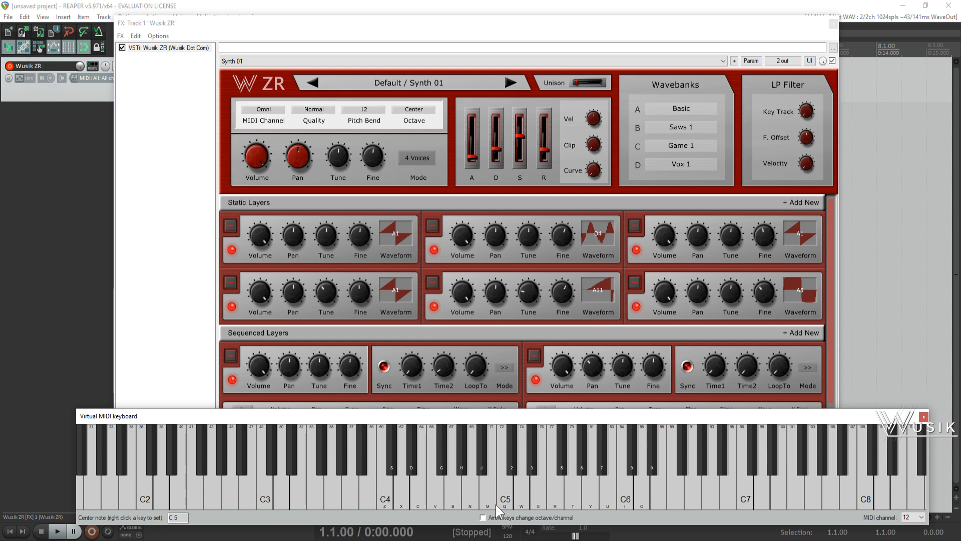
{"action": "key", "text": "x"}
{"action": "key", "text": "x"}
{"action": "key", "text": "z"}
{"action": "key", "text": "t"}
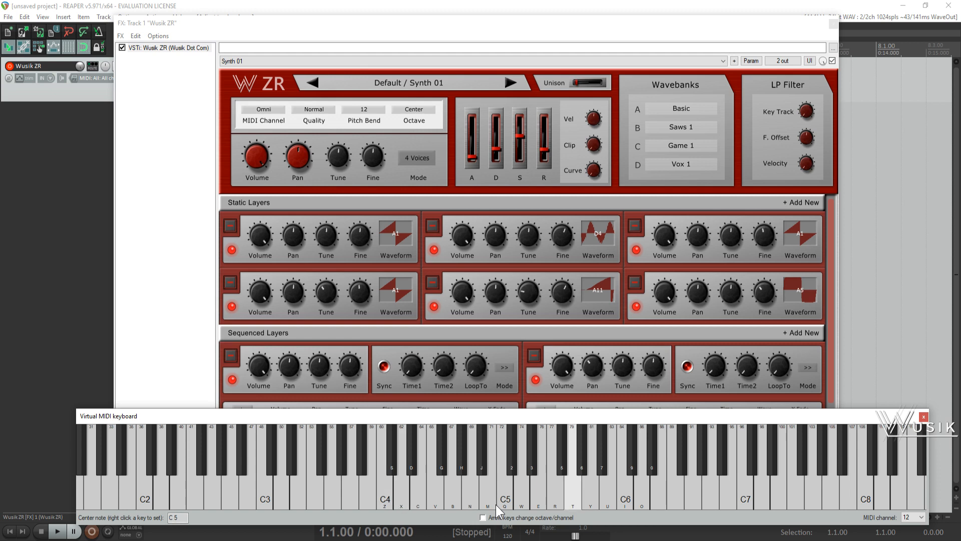
{"action": "key", "text": "t"}
{"action": "key", "text": "x"}
{"action": "key", "text": "v"}
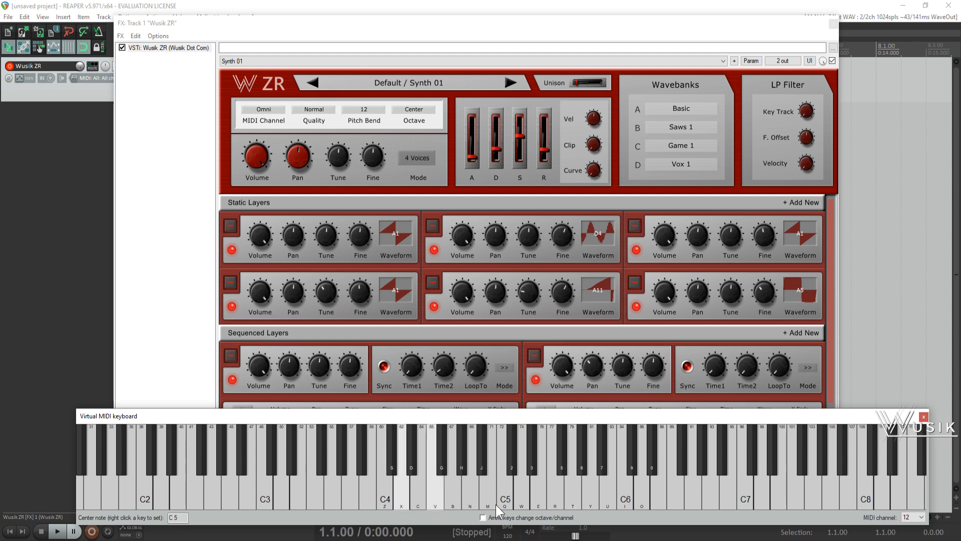
{"action": "key", "text": "x"}
{"action": "key", "text": "b"}
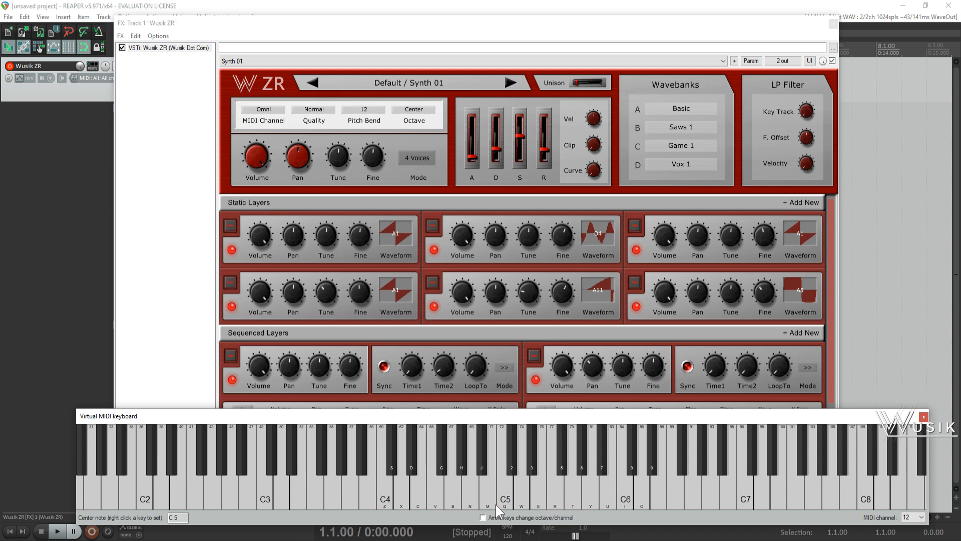
Load the Moving Pad 01 preset and audition it with notes on the virtual MIDI keyboard
{"action": "left_click", "coordinate": [511, 82]}
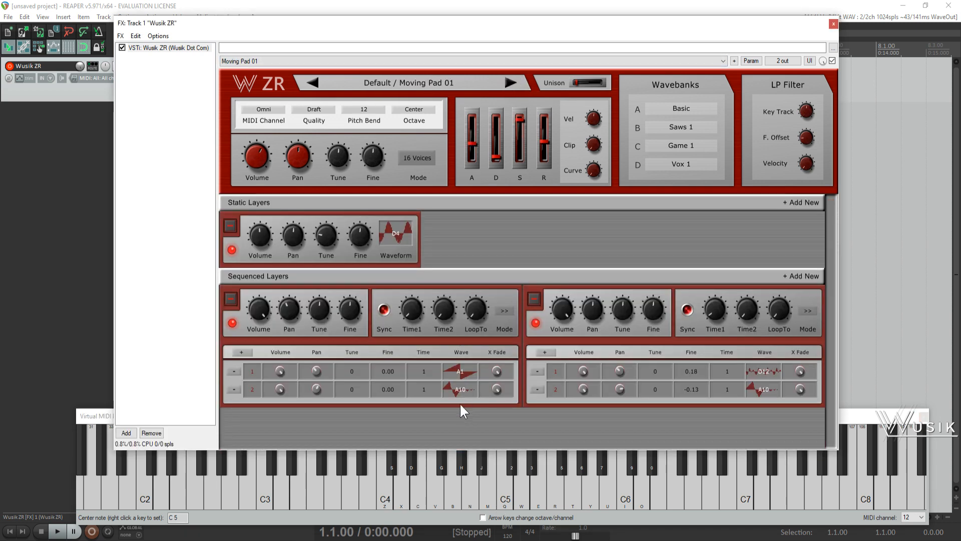
{"action": "left_click", "coordinate": [429, 488]}
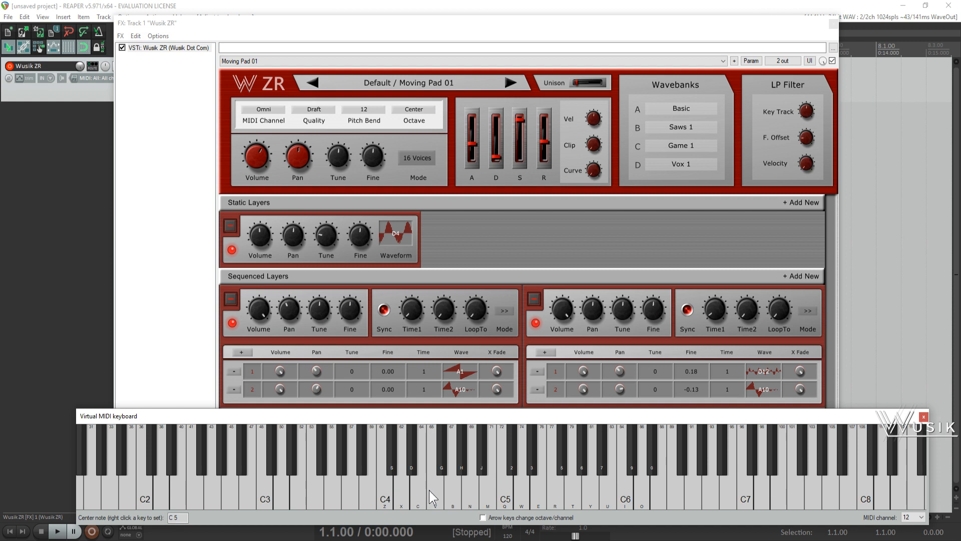
{"action": "key", "text": "x"}
{"action": "key", "text": "v"}
{"action": "key", "text": "z"}
{"action": "key", "text": "c"}
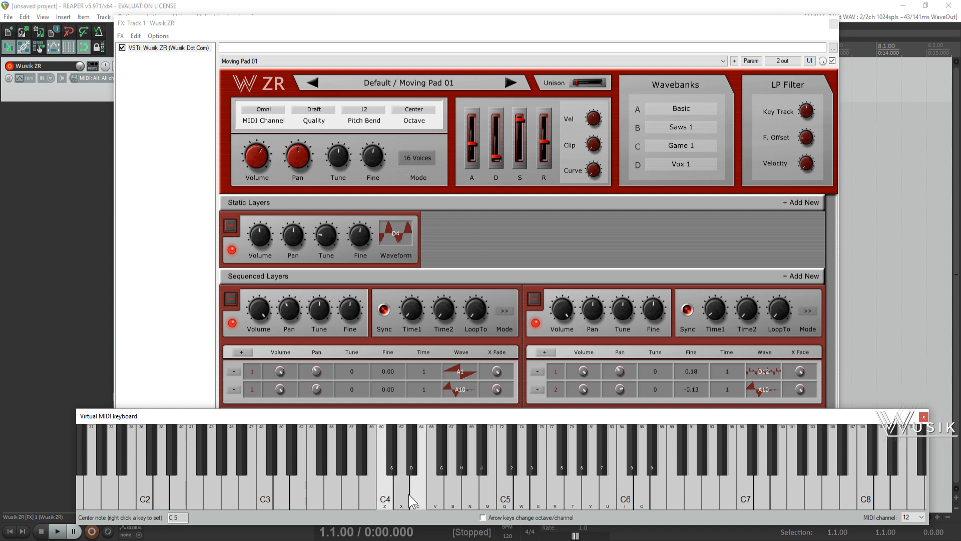
Load the Noise Seq preset and audition it with notes across low, middle and high octaves of the virtual keyboard
{"action": "left_click", "coordinate": [508, 82]}
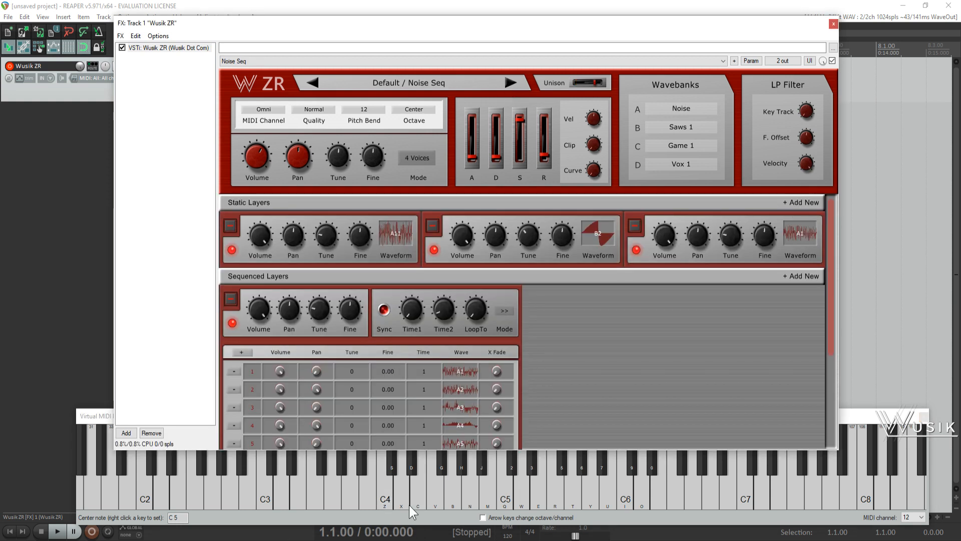
{"action": "left_click", "coordinate": [409, 505]}
{"action": "key", "text": "r"}
{"action": "key", "text": "t"}
{"action": "key", "text": "z"}
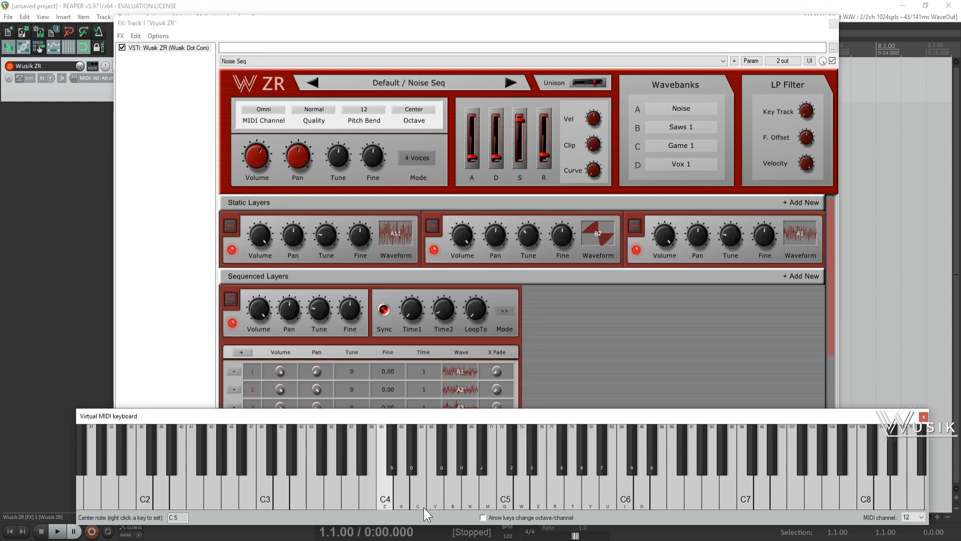
{"action": "key", "text": "e"}
{"action": "key", "text": "r"}
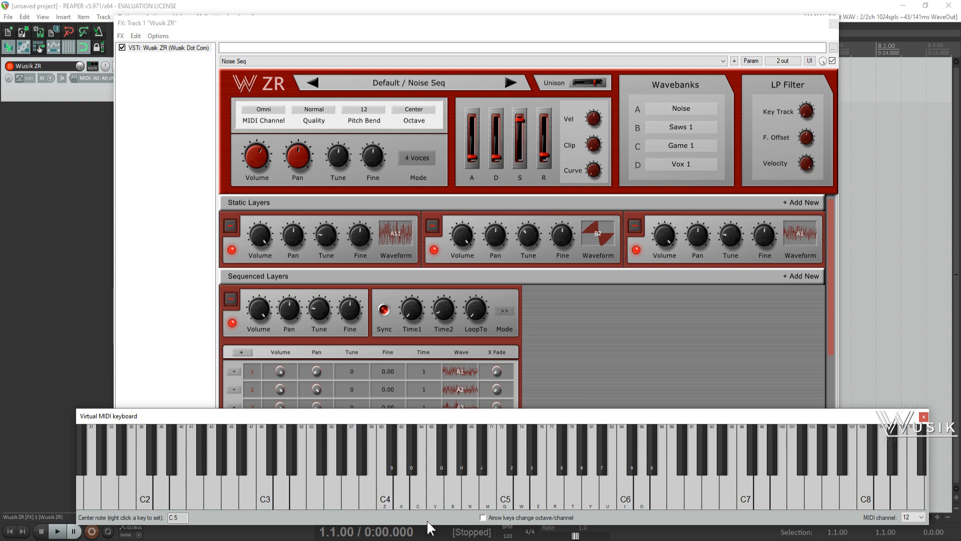
{"action": "left_click", "coordinate": [410, 501]}
{"action": "left_click", "coordinate": [170, 498]}
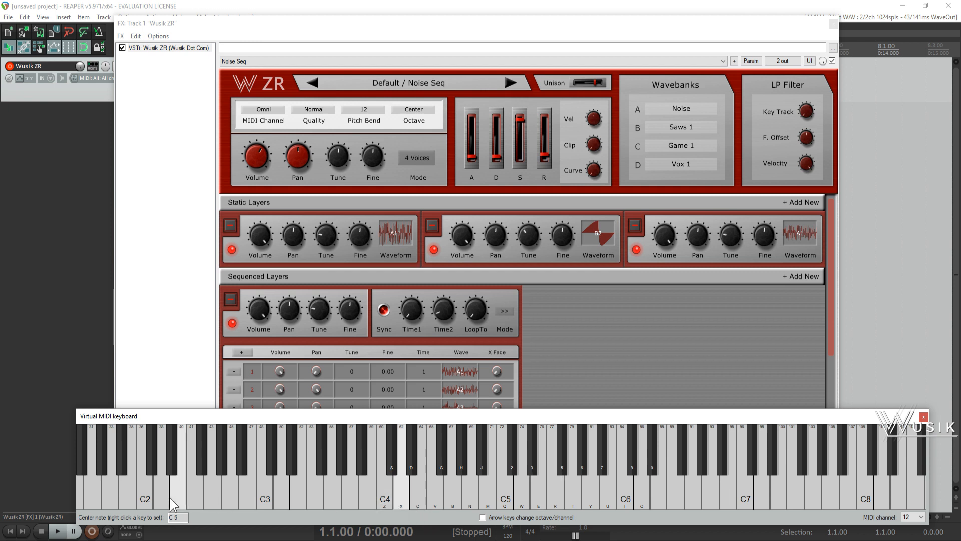
{"action": "key", "text": "z"}
{"action": "left_click", "coordinate": [606, 504]}
{"action": "key", "text": "r"}
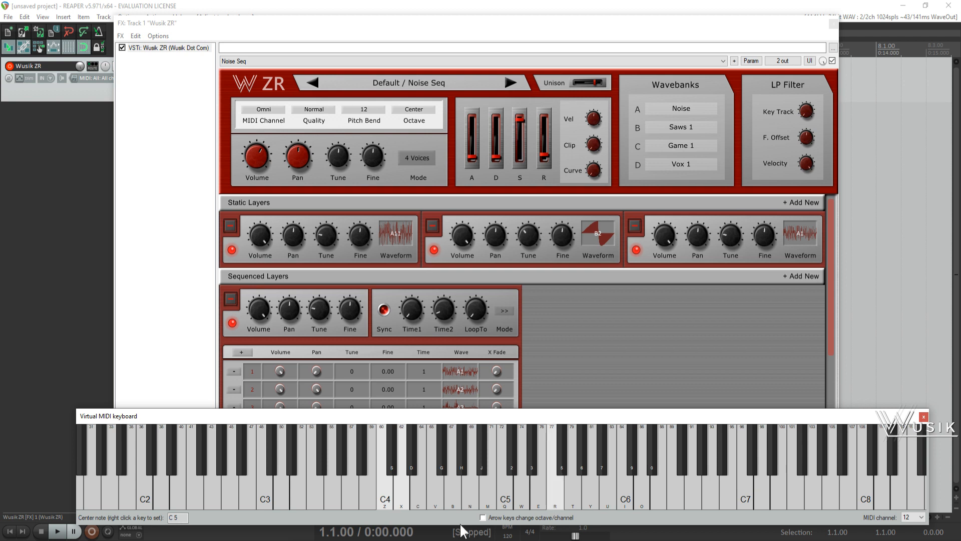
{"action": "left_click", "coordinate": [315, 504]}
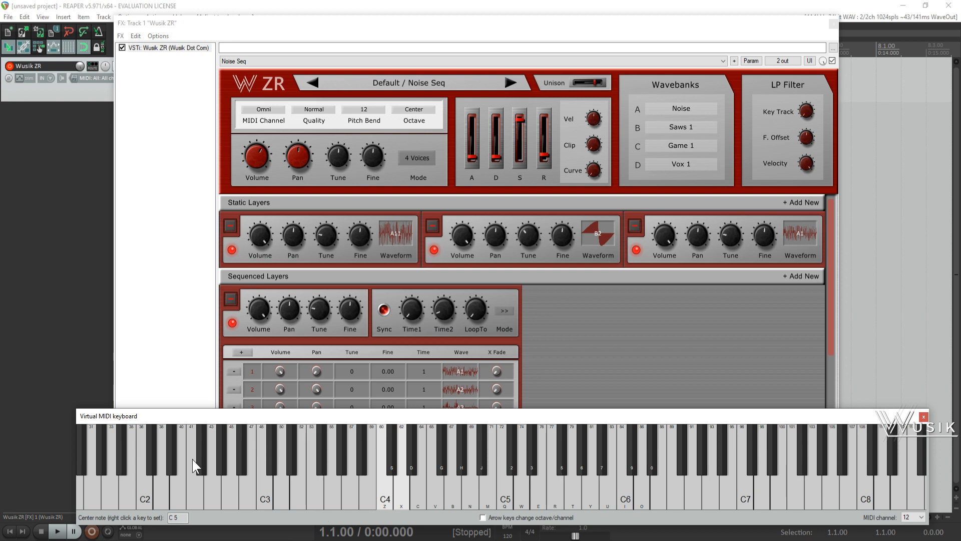
{"action": "left_click", "coordinate": [139, 447]}
{"action": "left_click", "coordinate": [420, 488]}
{"action": "left_click", "coordinate": [589, 486]}
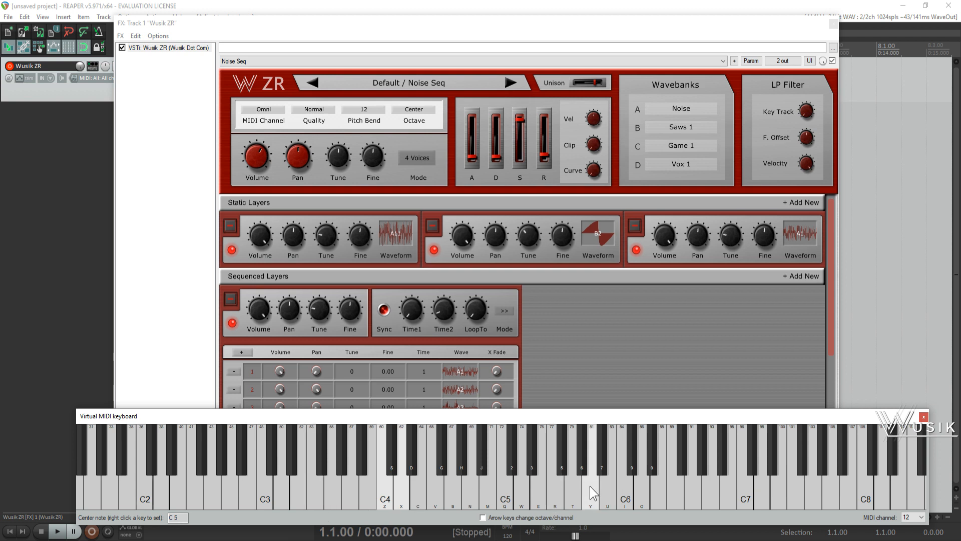
{"action": "key", "text": "z"}
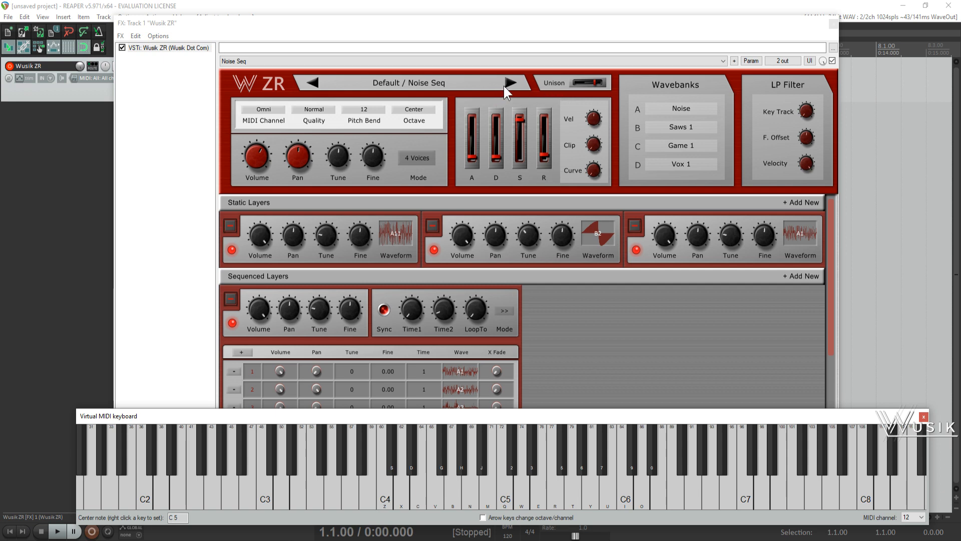
Load the Moving Vox preset again and play a few test notes on the virtual keyboard
{"action": "left_click", "coordinate": [509, 83]}
{"action": "left_click", "coordinate": [437, 483]}
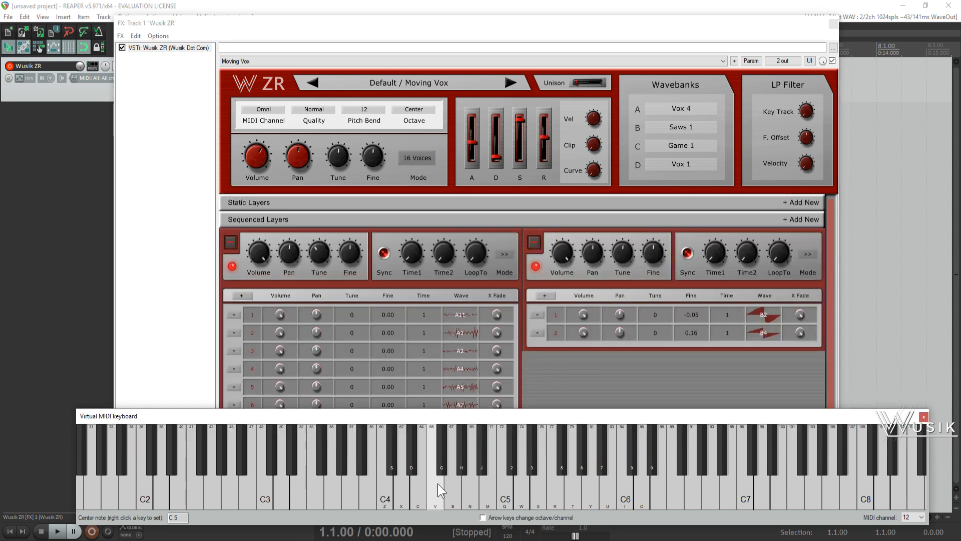
{"action": "key", "text": "r"}
Load the Init 5 program and look over the list of available programs and banks
{"action": "left_click", "coordinate": [424, 76]}
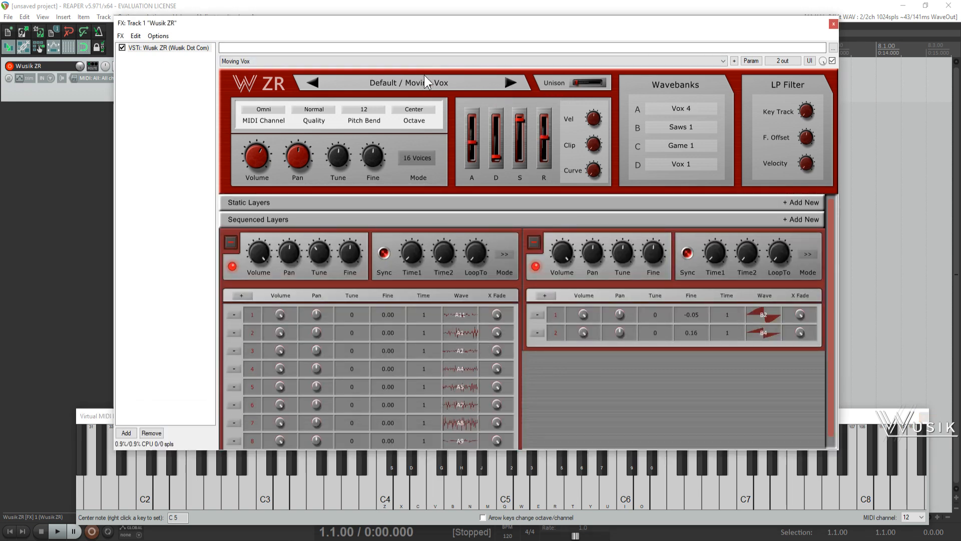
{"action": "left_click", "coordinate": [425, 75]}
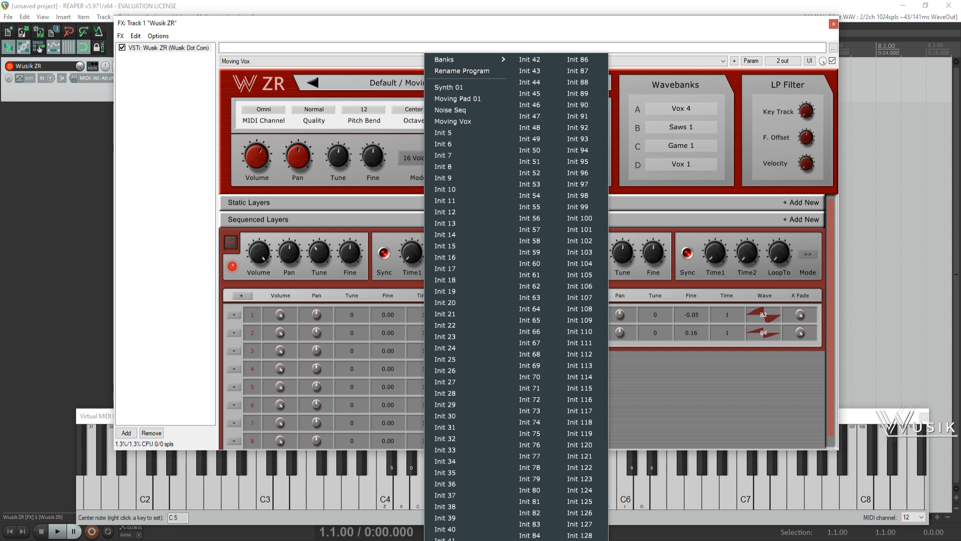
{"action": "key", "text": "Escape"}
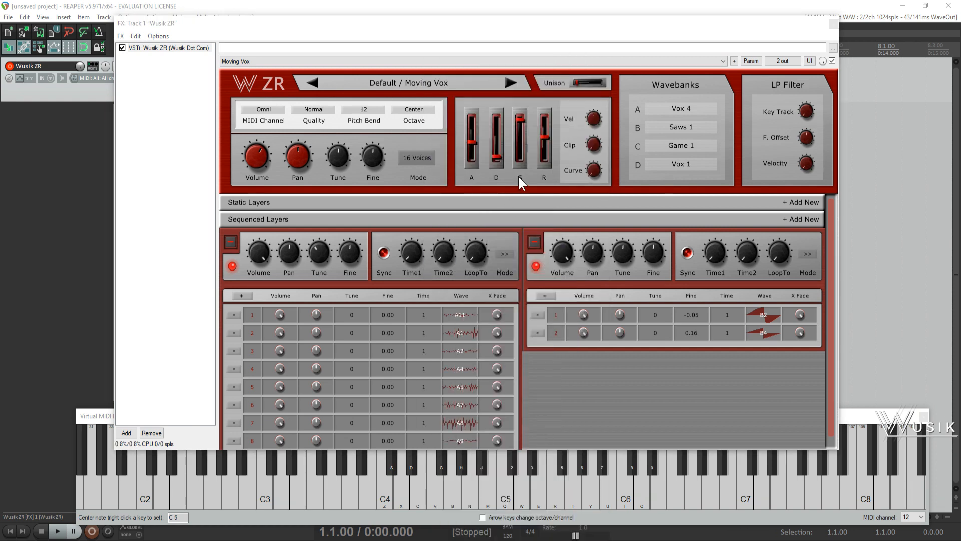
{"action": "left_click", "coordinate": [408, 79]}
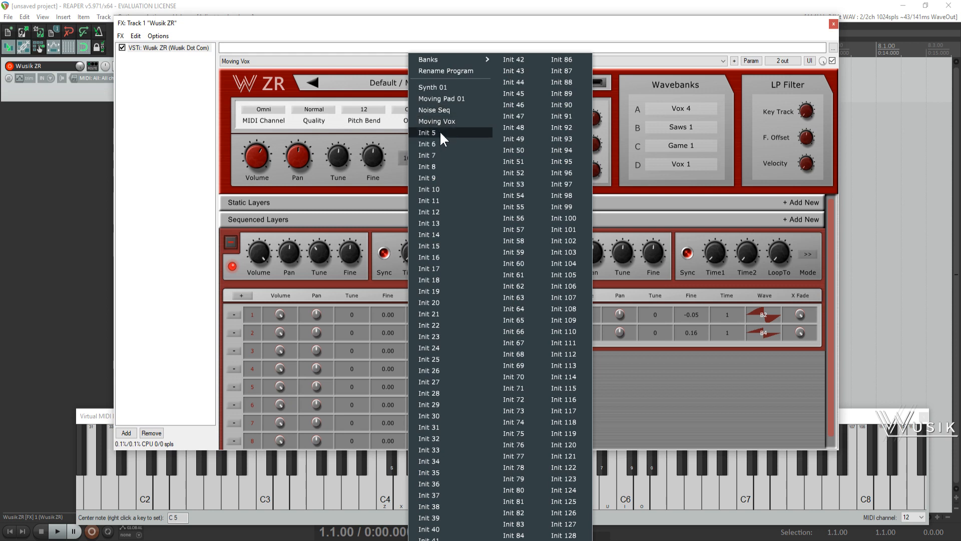
{"action": "key", "text": "Escape"}
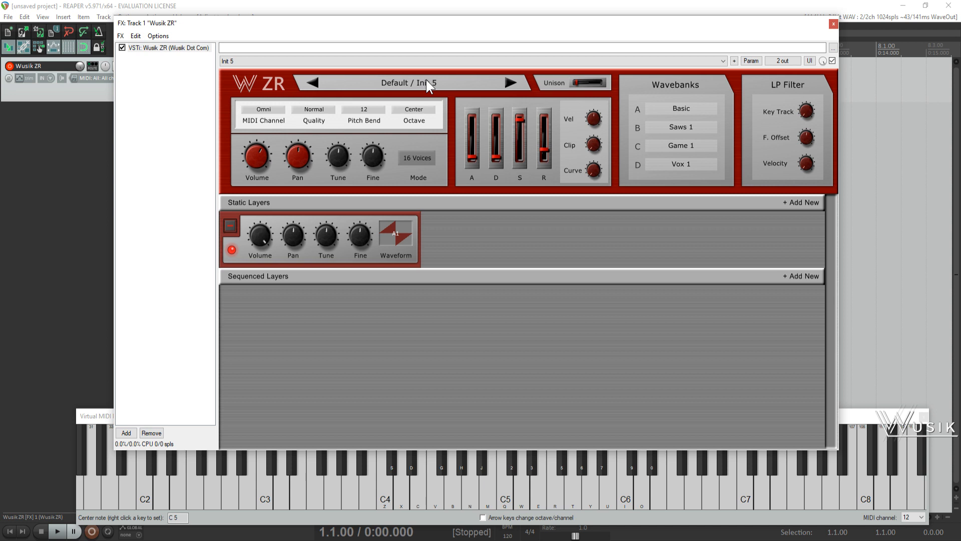
{"action": "left_click", "coordinate": [426, 80]}
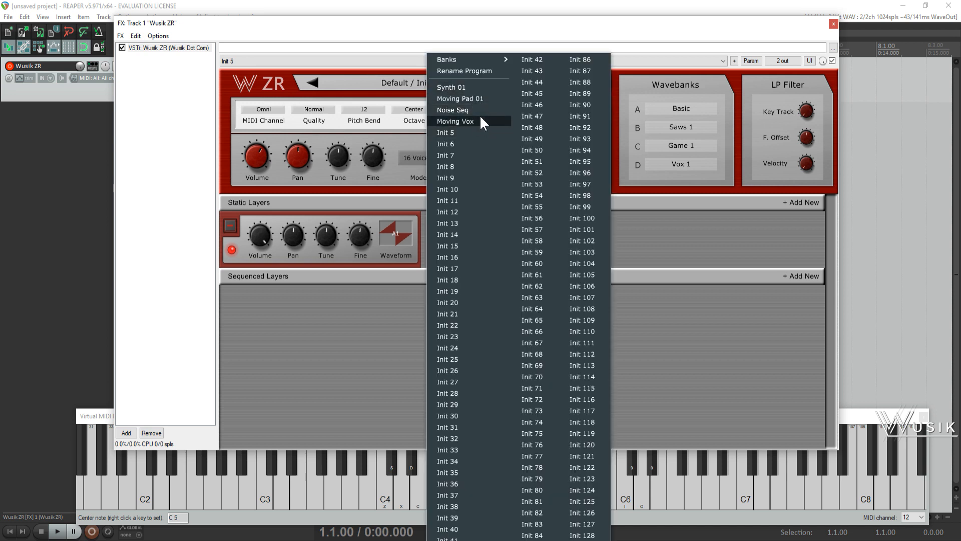
{"action": "left_click", "coordinate": [346, 317]}
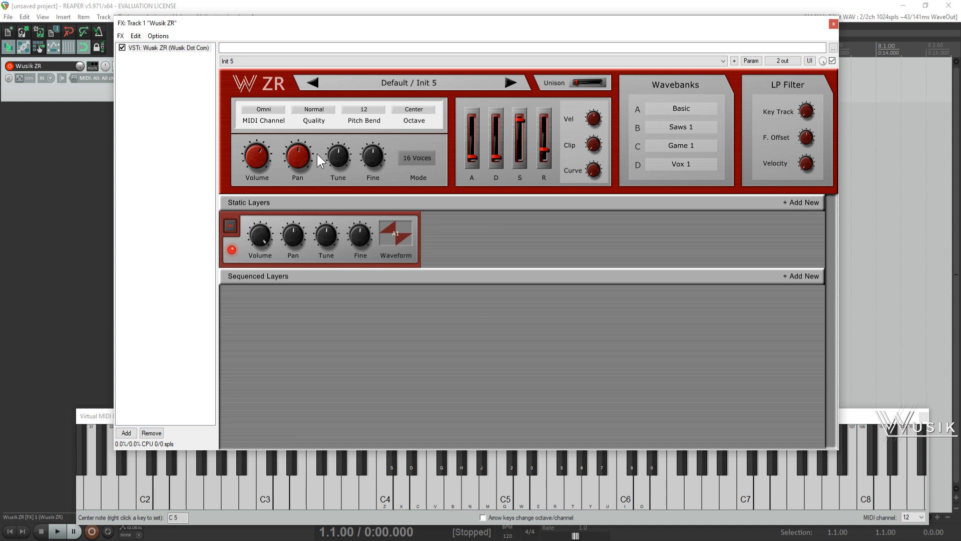
Inspect the Quality setting and check the Master Volume value of the Init 5 program
{"action": "mouse_move", "coordinate": [498, 117]}
{"action": "left_click", "coordinate": [329, 109]}
{"action": "left_click_drag", "start_coordinate": [345, 138], "coordinate": [345, 111]}
{"action": "mouse_move", "coordinate": [255, 151]}
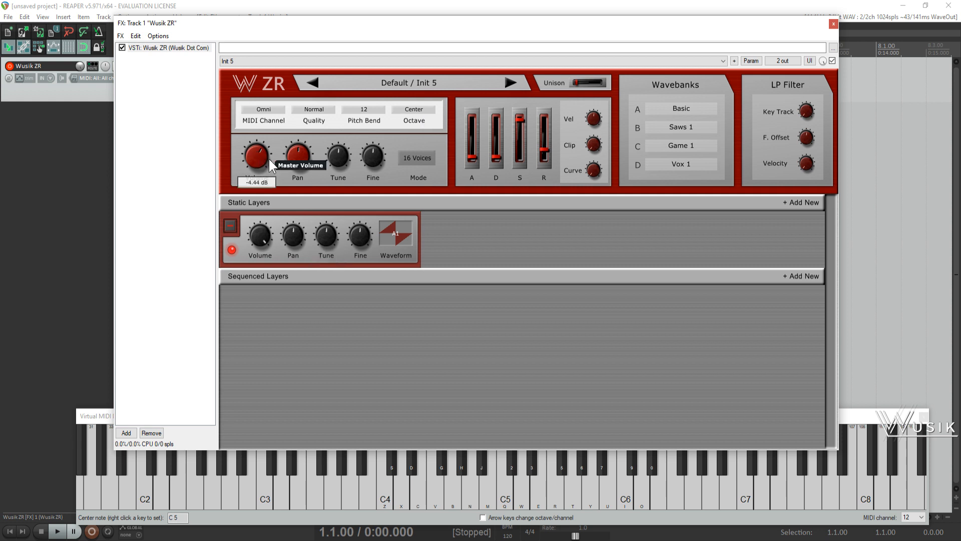
Change the voice Mode of the Init 5 program to 32 Voices and on to Mono
{"action": "mouse_move", "coordinate": [350, 158]}
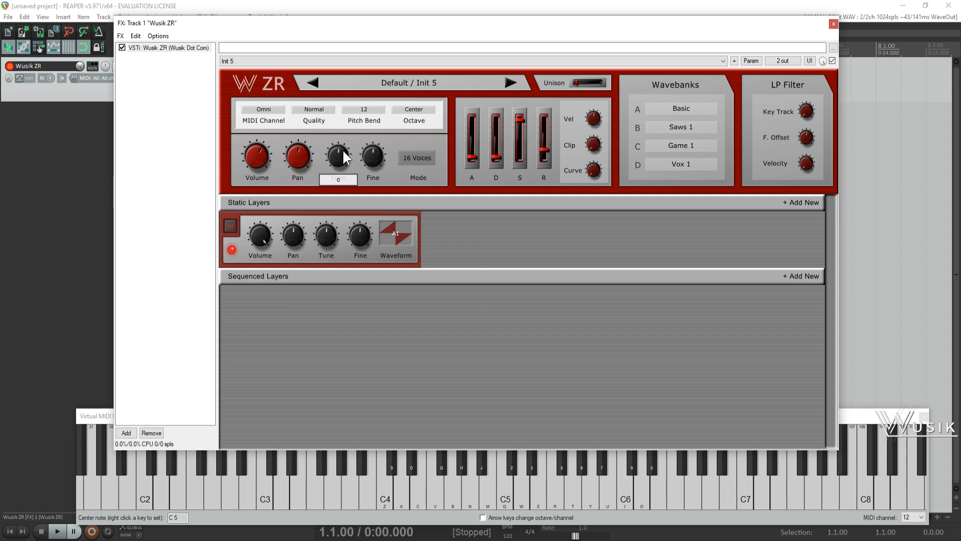
{"action": "left_click", "coordinate": [426, 156]}
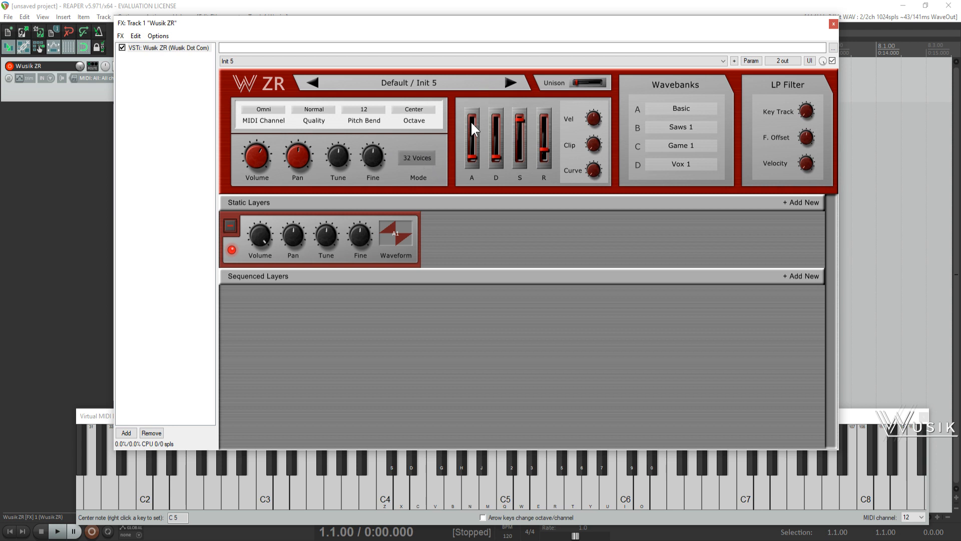
{"action": "left_click_drag", "start_coordinate": [471, 121], "coordinate": [447, 164]}
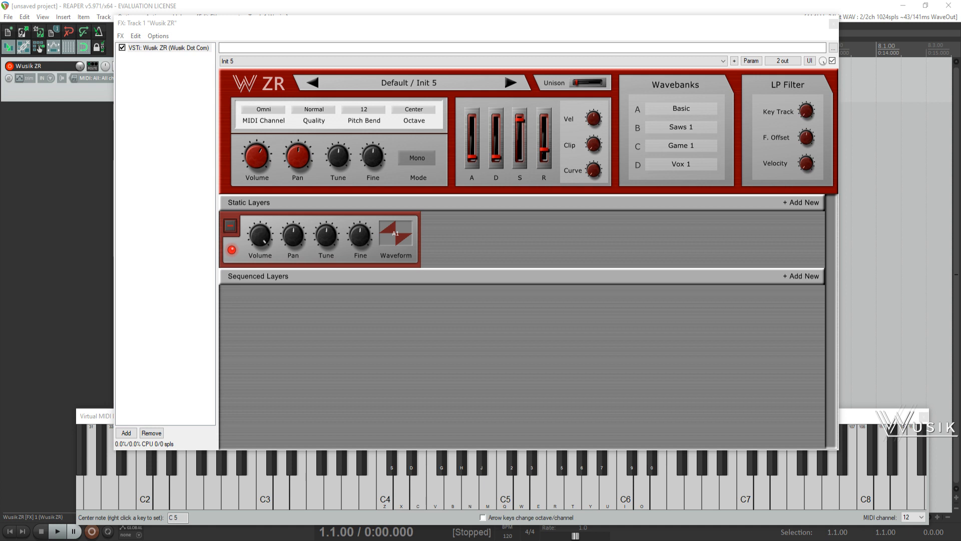
Audition the Mono mode by playing low and high notes around C4 and C5 on the virtual keyboard
{"action": "left_click", "coordinate": [393, 461]}
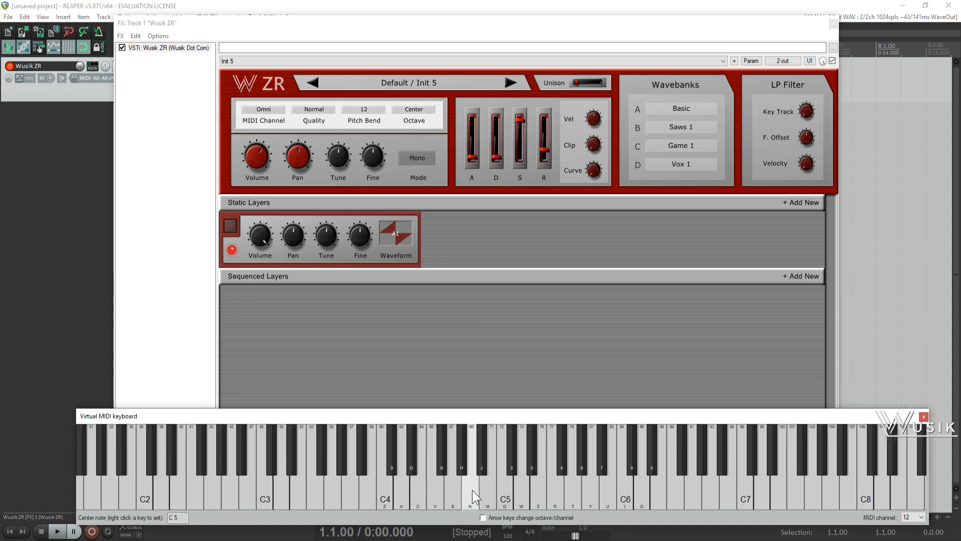
{"action": "key", "text": "v"}
{"action": "key", "text": "u"}
{"action": "key", "text": "y"}
{"action": "key", "text": "y"}
{"action": "key", "text": "y"}
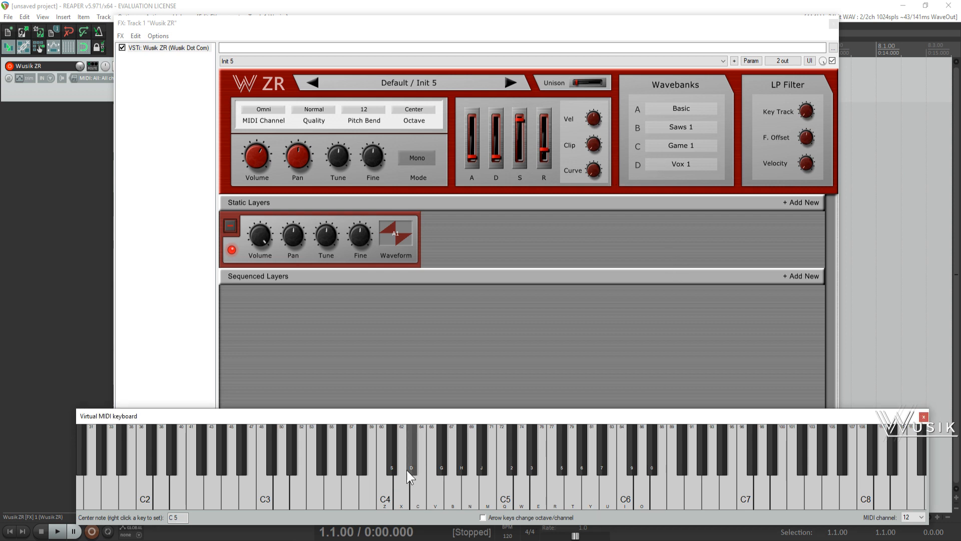
{"action": "key", "text": "x"}
{"action": "key", "text": "v"}
{"action": "key", "text": "v"}
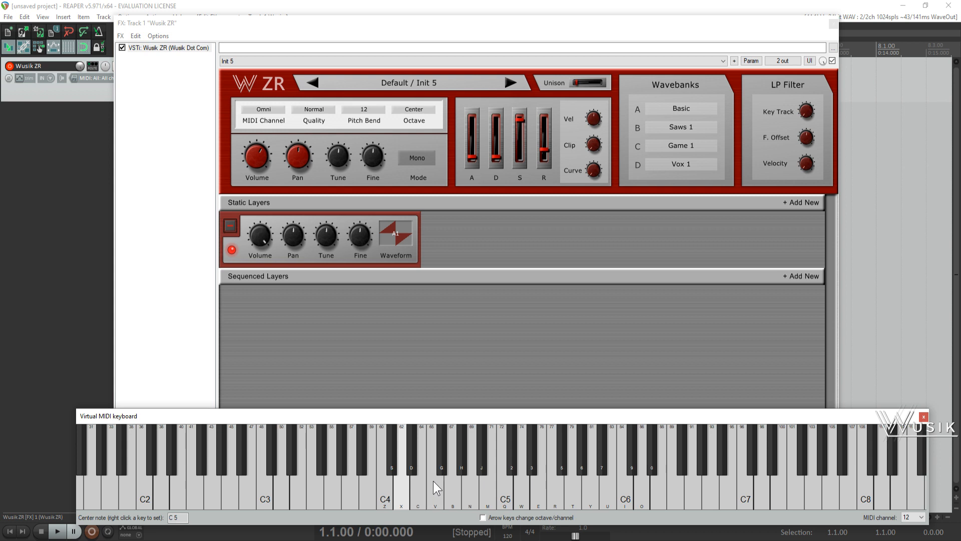
{"action": "key", "text": "t"}
{"action": "key", "text": "r"}
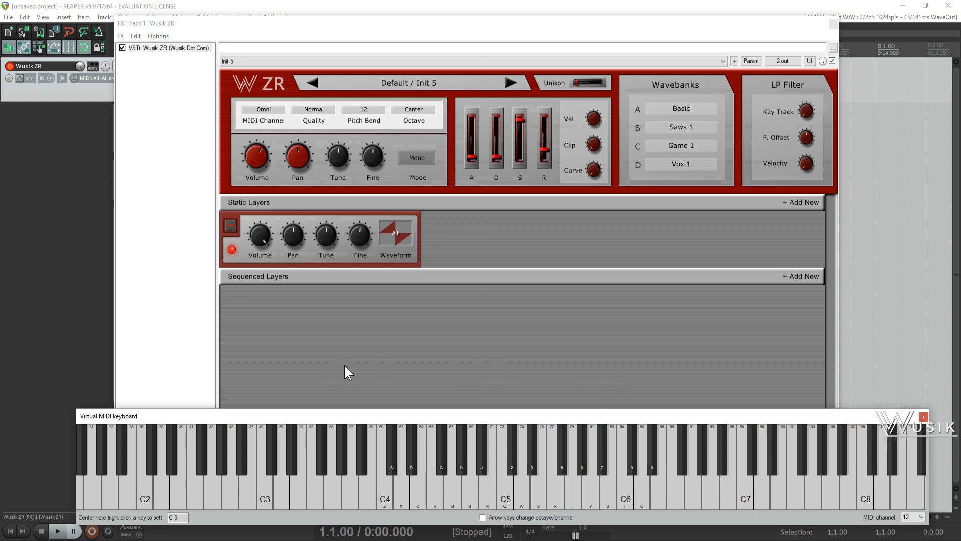
{"action": "left_click", "coordinate": [304, 376]}
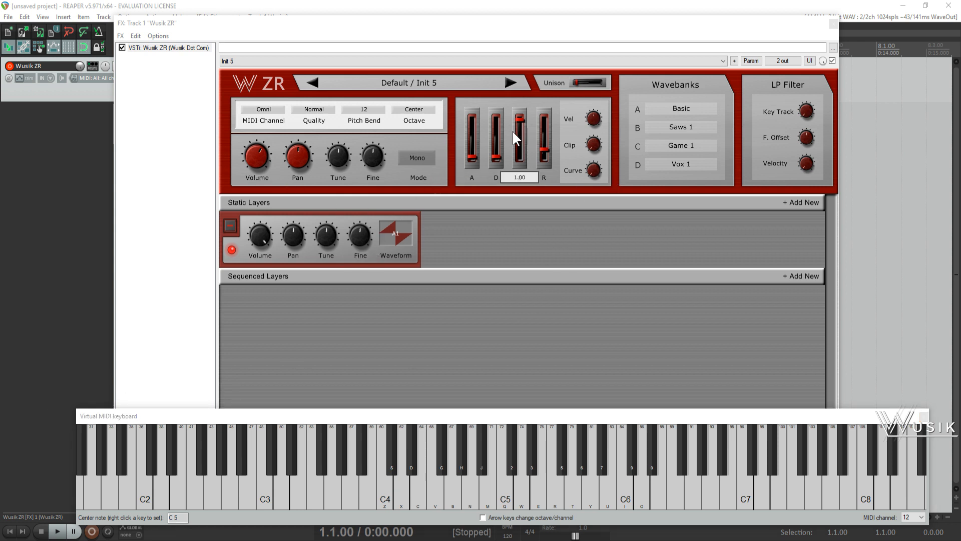
Set the voice Mode to 4 Voices and raise the Unison slider to about its middle
{"action": "mouse_move", "coordinate": [573, 88]}
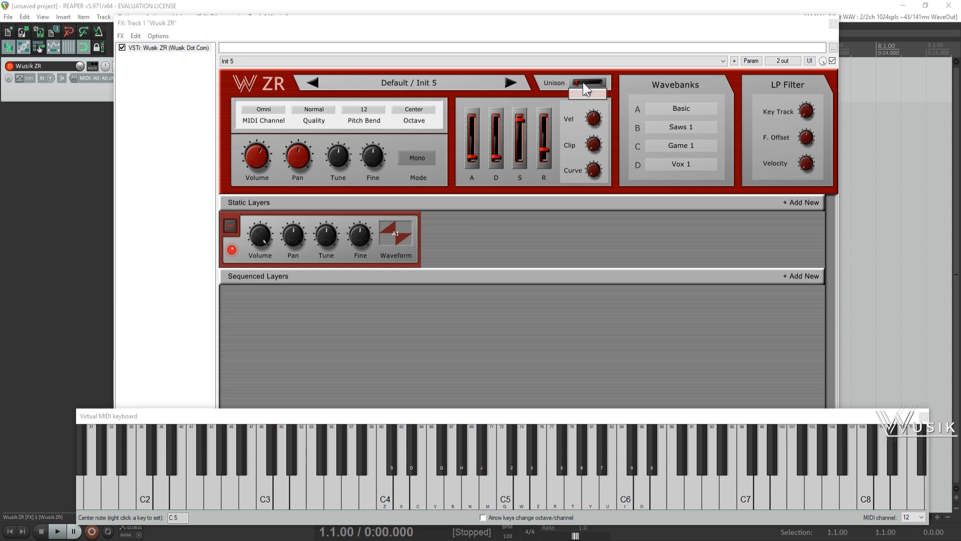
{"action": "mouse_move", "coordinate": [511, 147]}
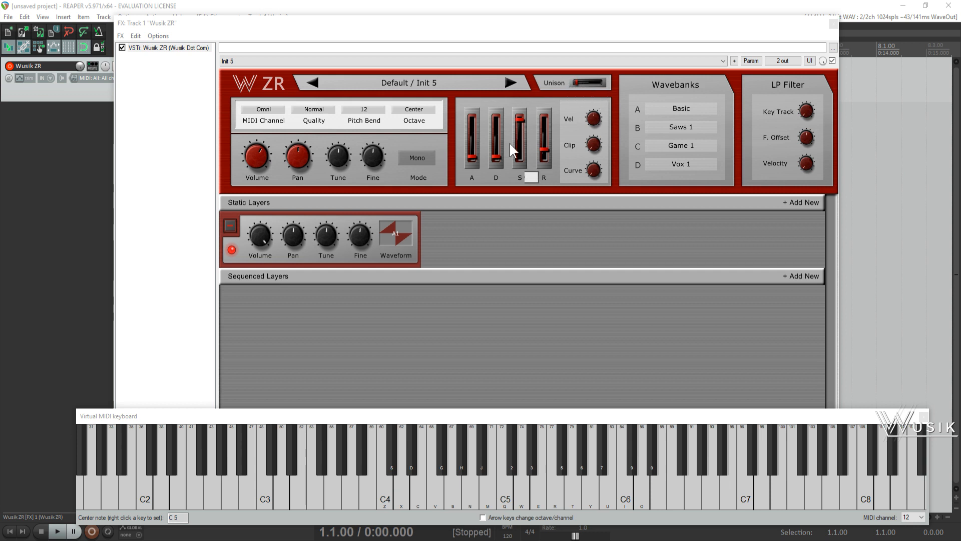
{"action": "left_click", "coordinate": [432, 157]}
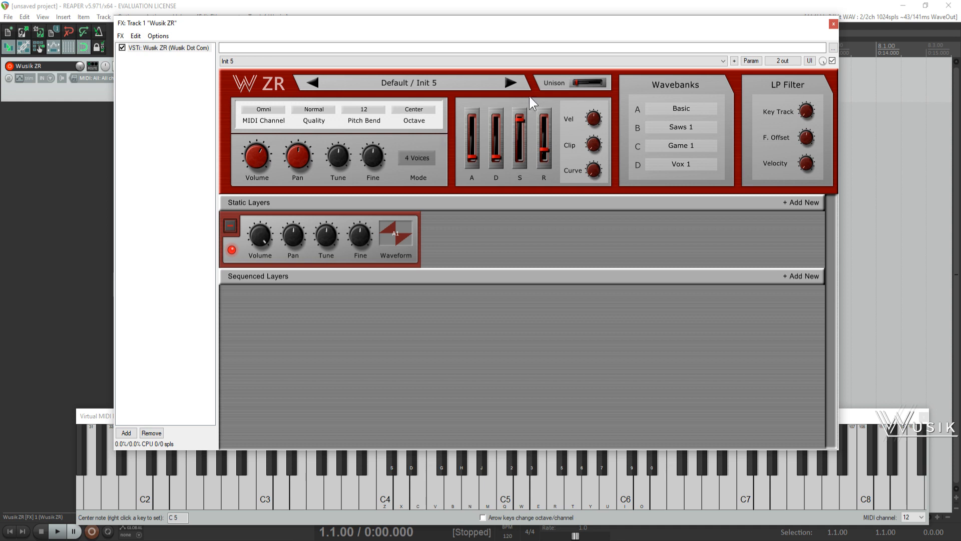
{"action": "left_click_drag", "start_coordinate": [568, 81], "coordinate": [631, 100]}
Audition the 4-voice unison sound with notes in the C4 and C5 octaves of the virtual keyboard
{"action": "left_click", "coordinate": [490, 512]}
{"action": "left_click", "coordinate": [488, 506]}
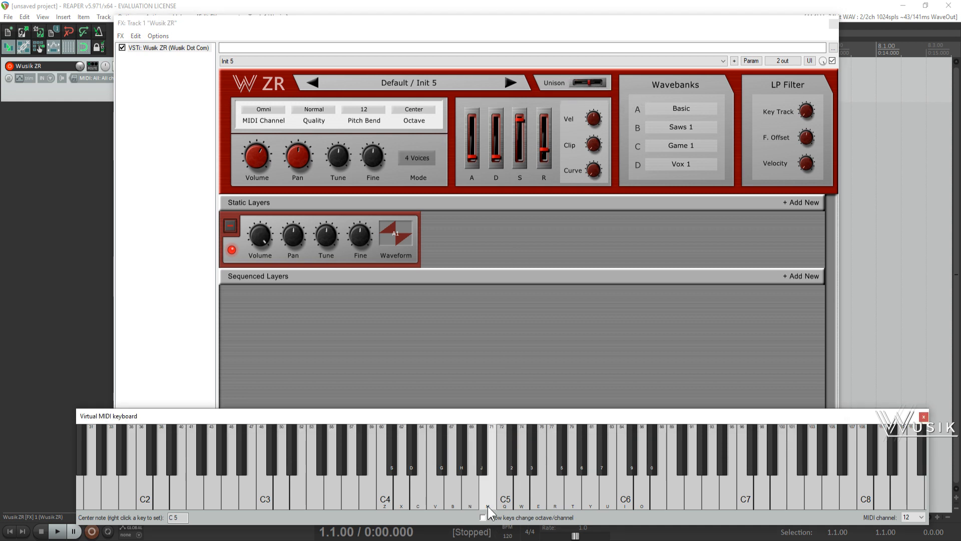
{"action": "key", "text": "x"}
{"action": "key", "text": "r"}
{"action": "key", "text": "e"}
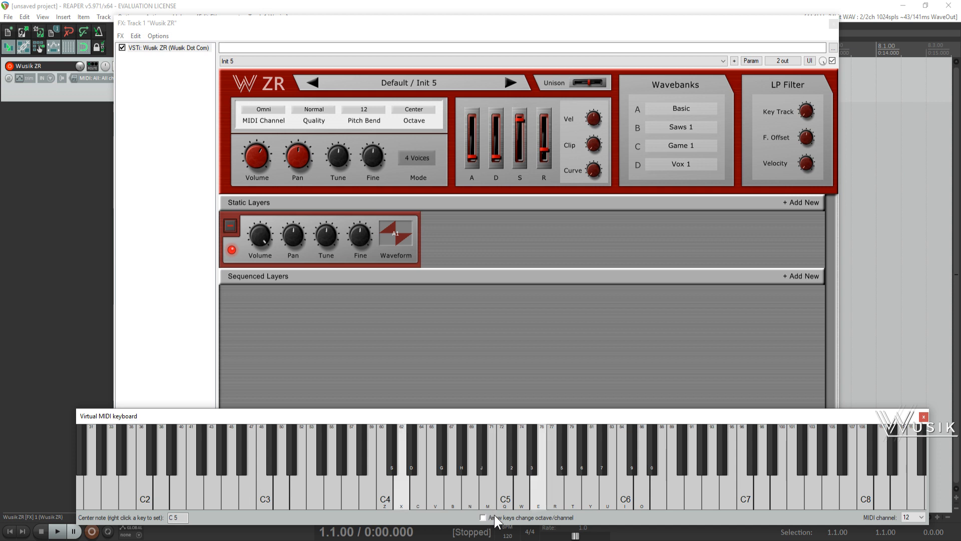
{"action": "key", "text": "z"}
{"action": "key", "text": "e"}
{"action": "key", "text": "r"}
{"action": "key", "text": "t"}
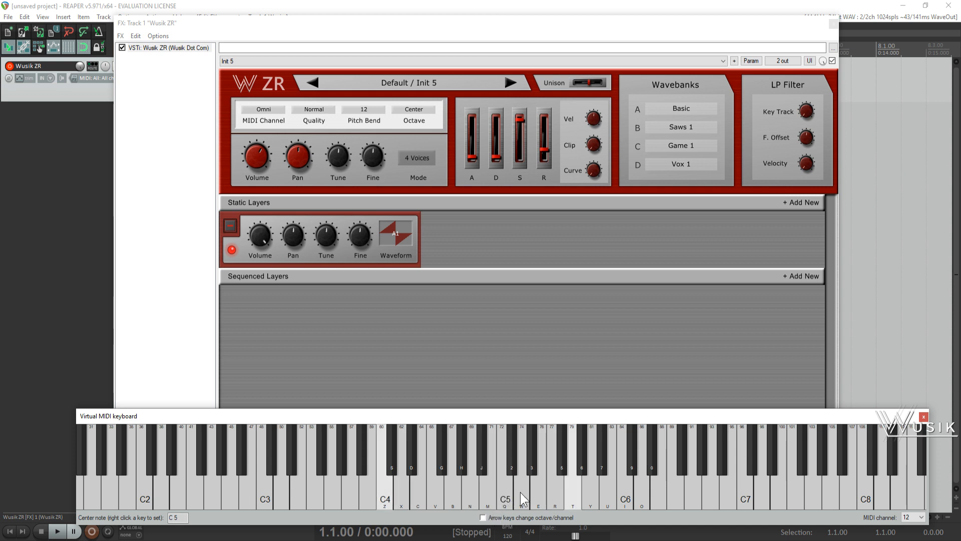
{"action": "key", "text": "z"}
{"action": "key", "text": "x"}
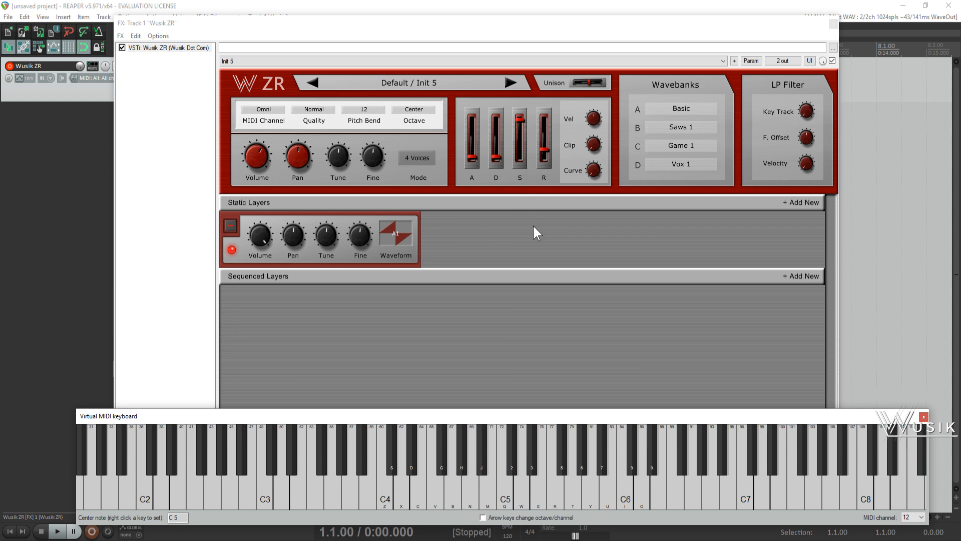
Turn the envelope section's Curve and Clip up to 1.00 and lengthen its Release slightly
{"action": "mouse_move", "coordinate": [494, 144]}
{"action": "left_click", "coordinate": [599, 171]}
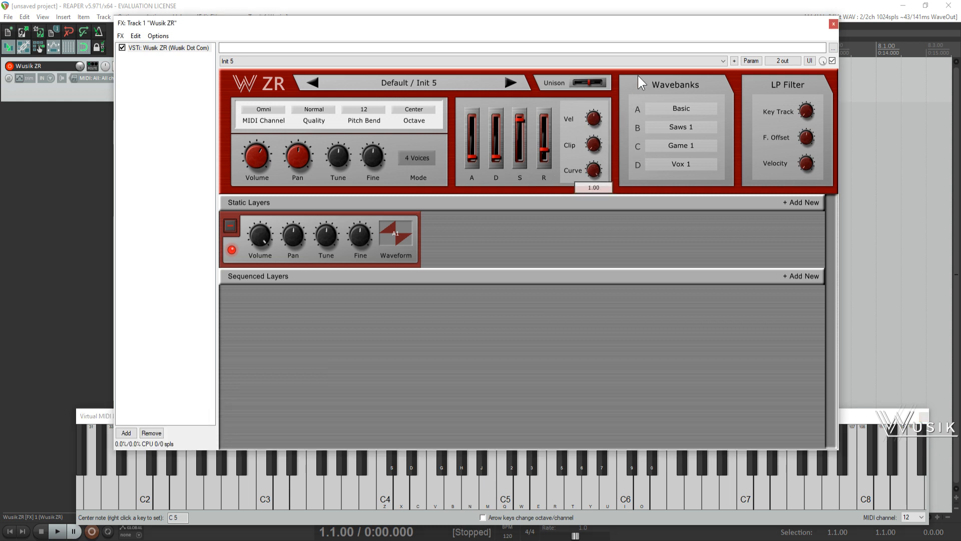
{"action": "mouse_move", "coordinate": [593, 145]}
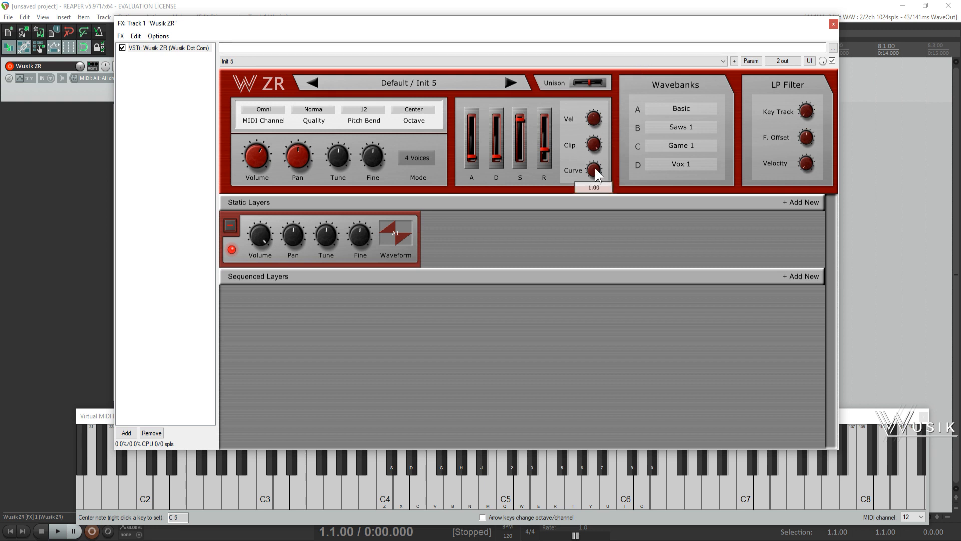
{"action": "mouse_move", "coordinate": [545, 166]}
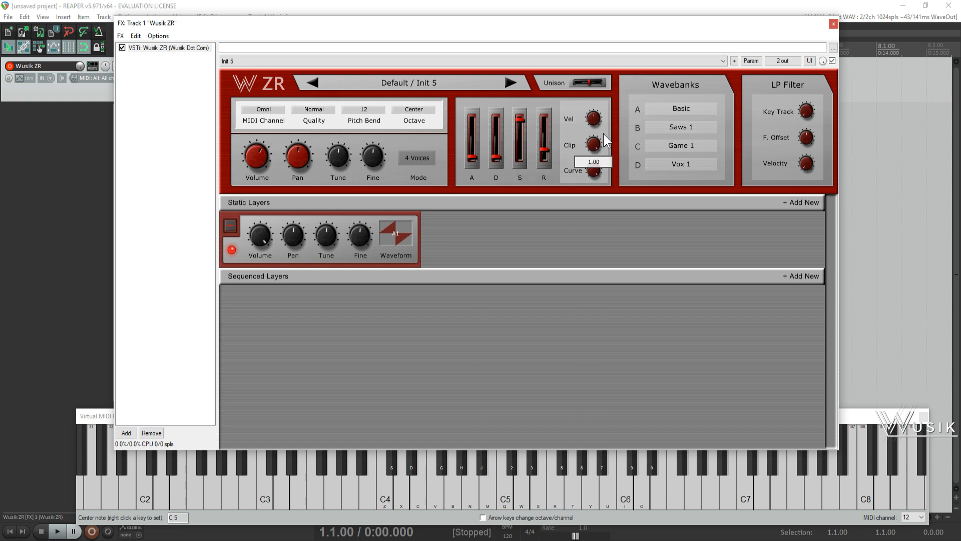
{"action": "mouse_move", "coordinate": [546, 146]}
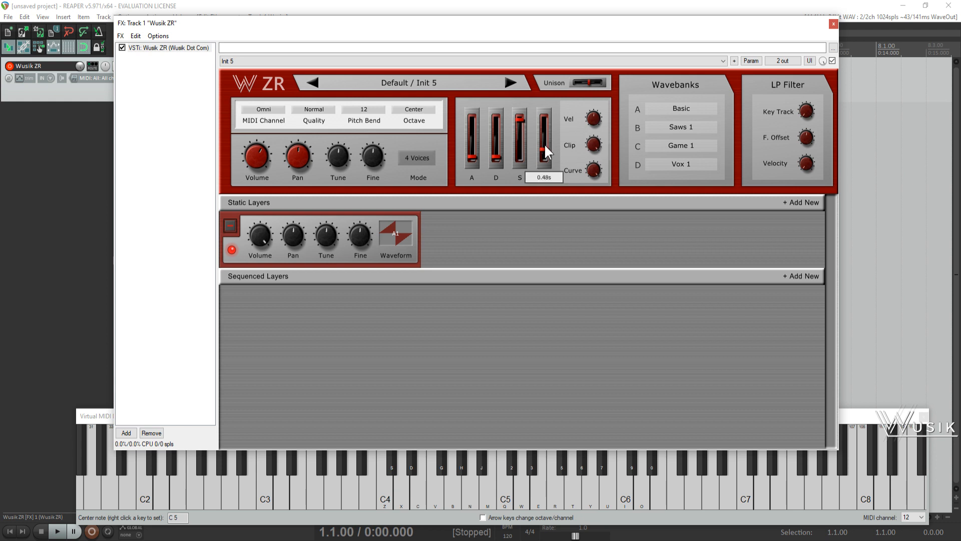
Play test notes on the virtual keyboard to compare the envelope with Clip on and with Clip set to Off
{"action": "left_click", "coordinate": [460, 496]}
{"action": "left_click", "coordinate": [387, 494]}
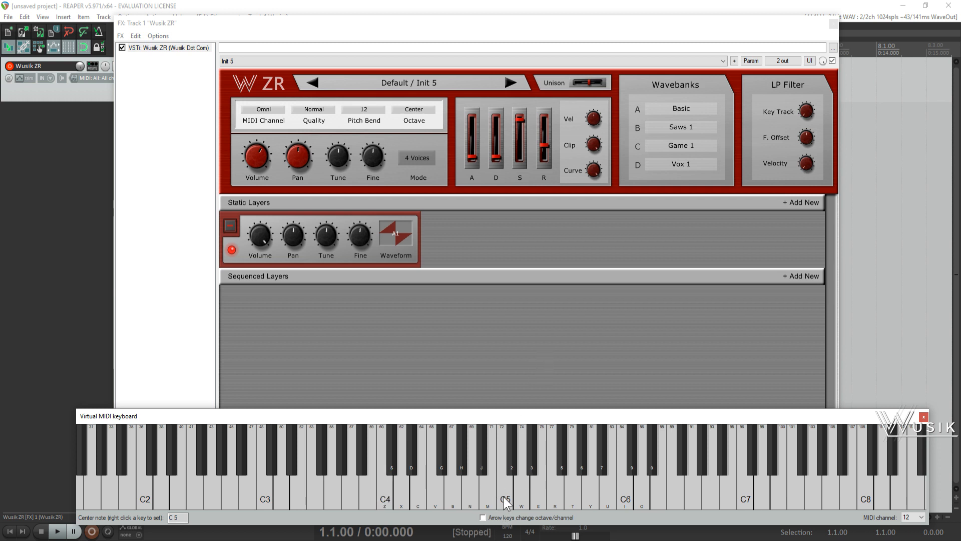
{"action": "left_click", "coordinate": [504, 497]}
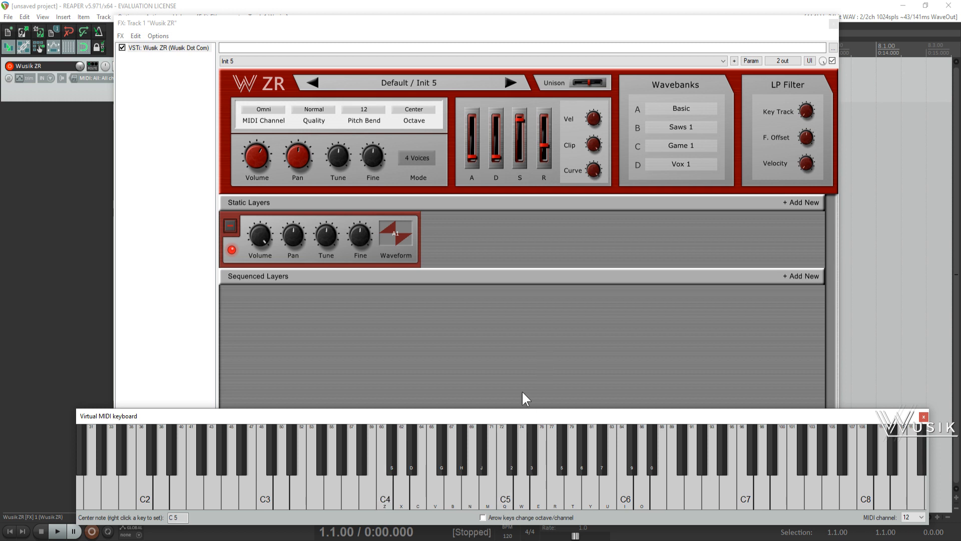
{"action": "left_click", "coordinate": [454, 493]}
{"action": "left_click", "coordinate": [589, 137]}
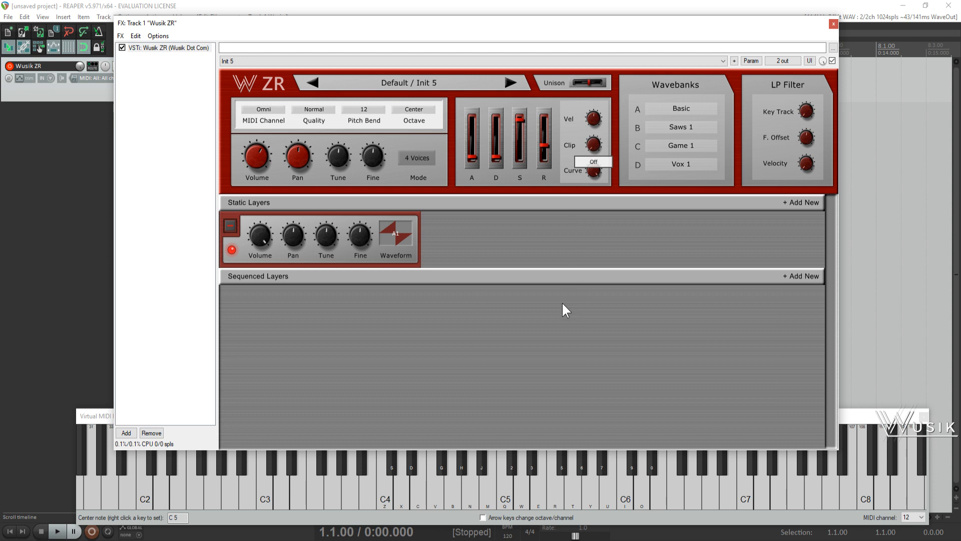
{"action": "left_click", "coordinate": [503, 498]}
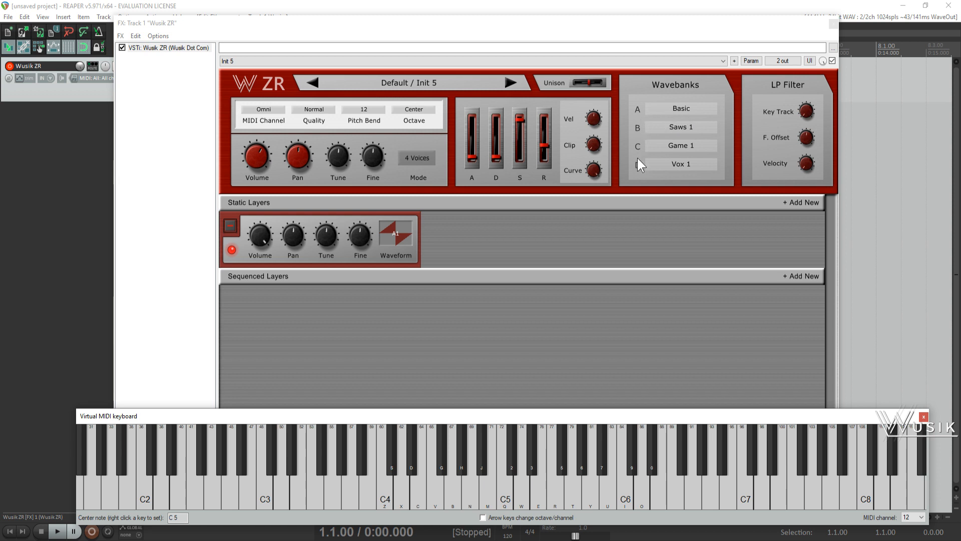
Set wavebank A to Game 1 and change the static layer's waveform to D12
{"action": "left_click", "coordinate": [686, 108]}
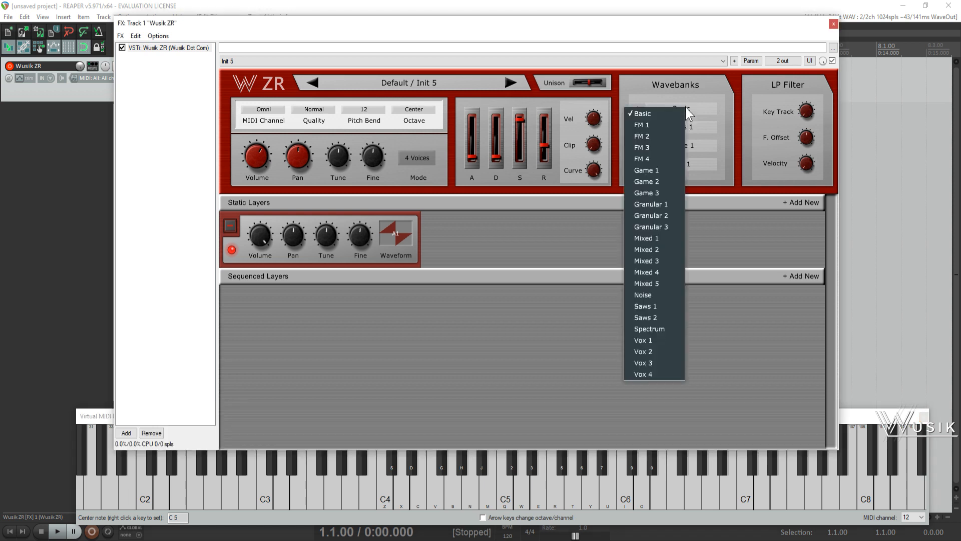
{"action": "left_click", "coordinate": [663, 170]}
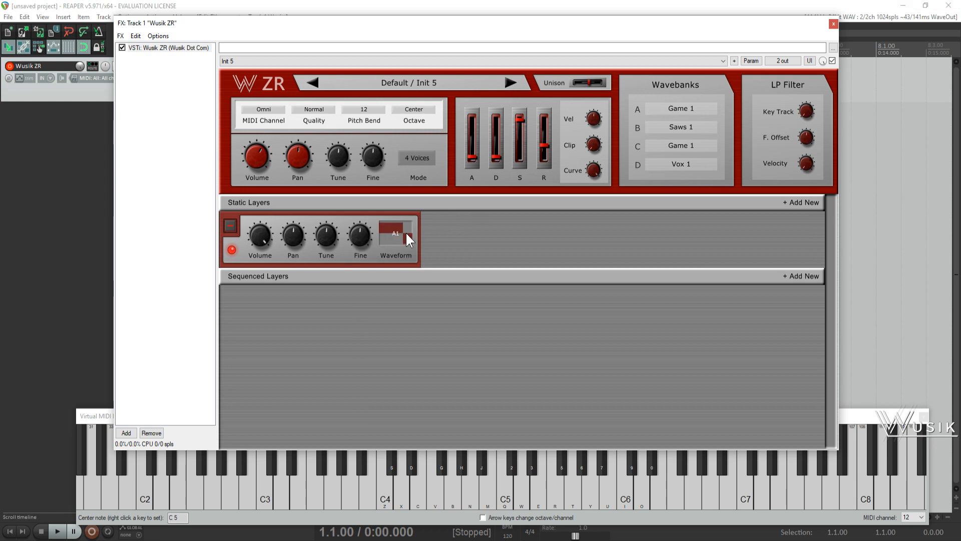
{"action": "left_click_drag", "start_coordinate": [405, 232], "coordinate": [502, 4]}
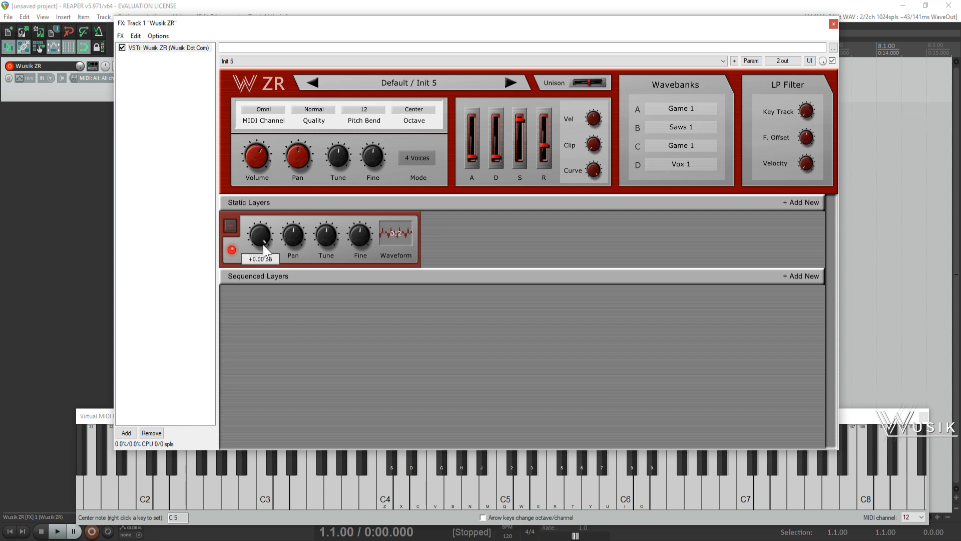
Add a second static layer to the Init 5 program
{"action": "left_click", "coordinate": [397, 204]}
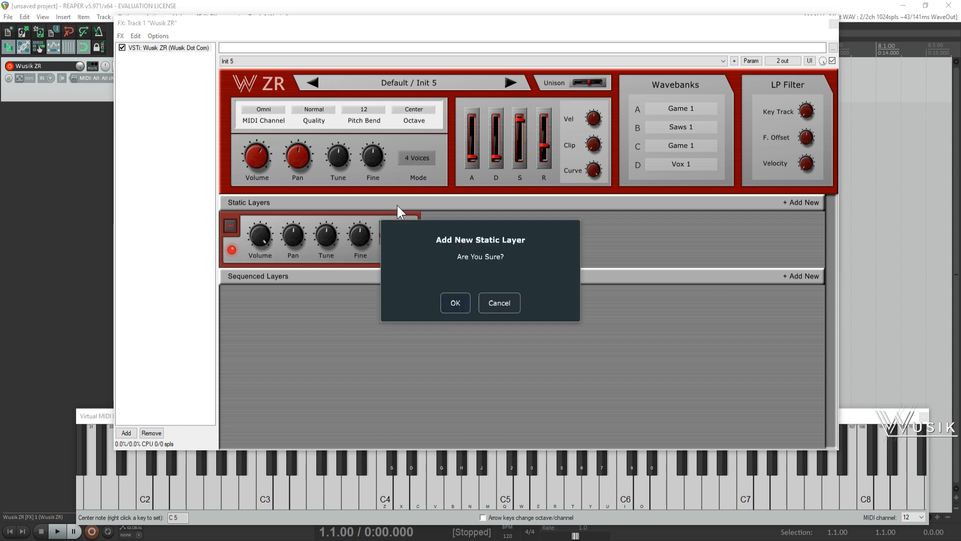
{"action": "key", "text": "Return"}
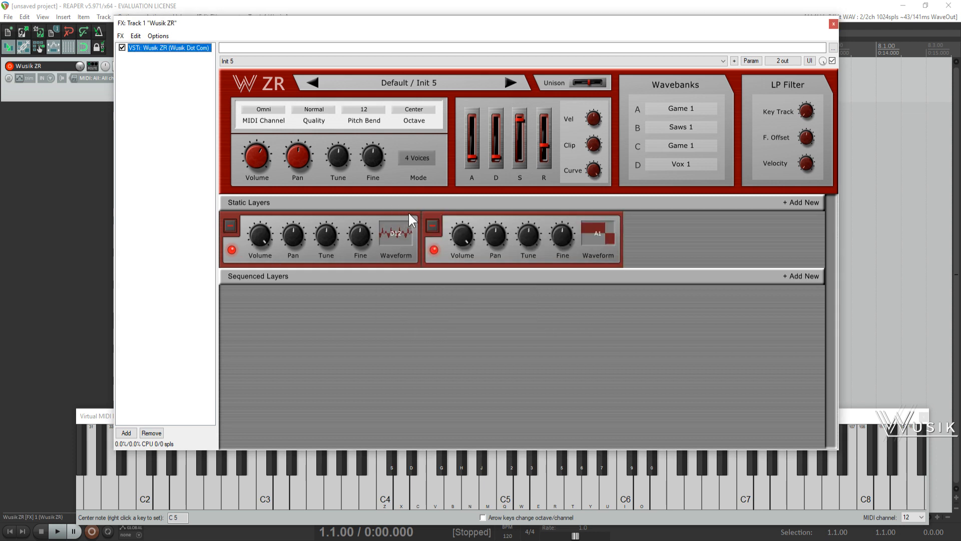
Build three static layers in the Init 6 program, detuning the second down and the third up with Fine
{"action": "left_click", "coordinate": [509, 79]}
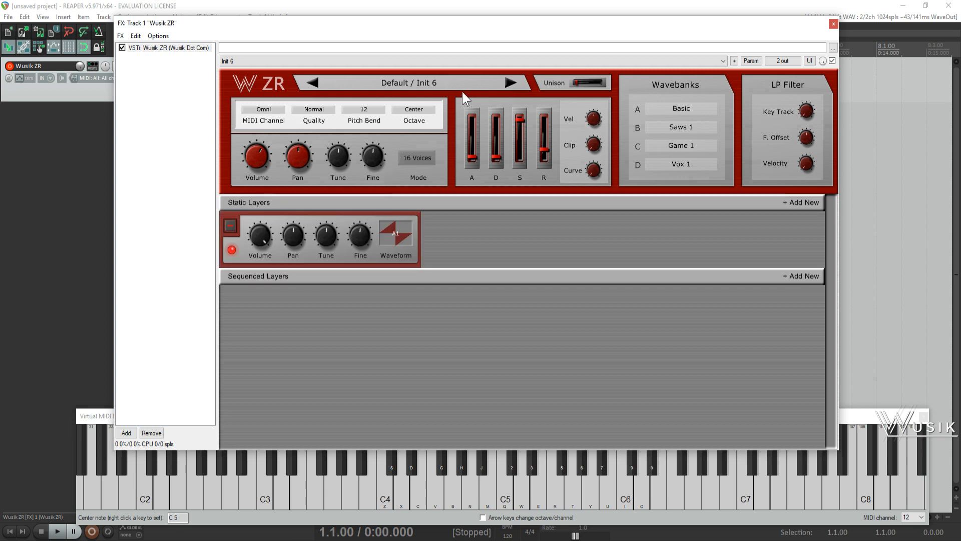
{"action": "left_click", "coordinate": [461, 201]}
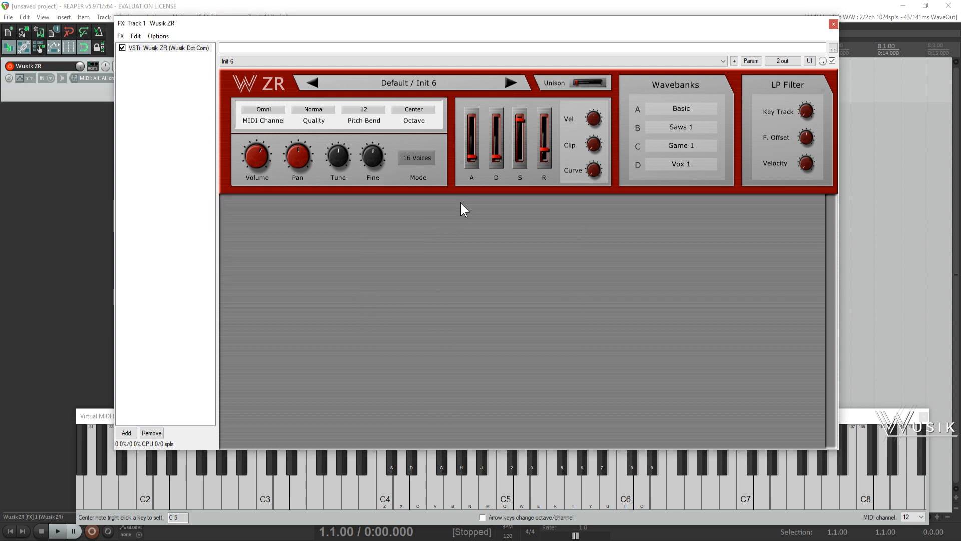
{"action": "left_click", "coordinate": [461, 203]}
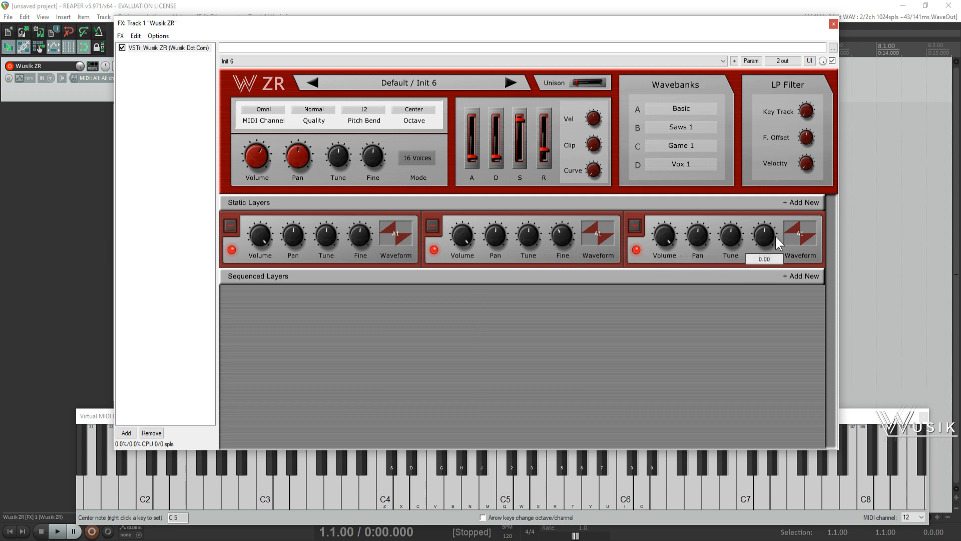
Audition the three detuned static layers with low and high notes on the virtual keyboard
{"action": "left_click", "coordinate": [451, 499]}
{"action": "key", "text": "v"}
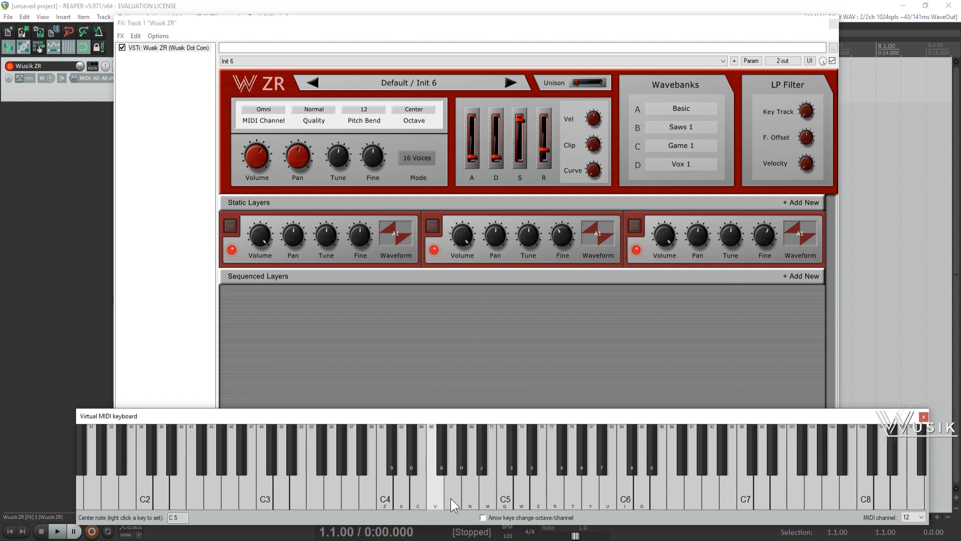
{"action": "key", "text": "c"}
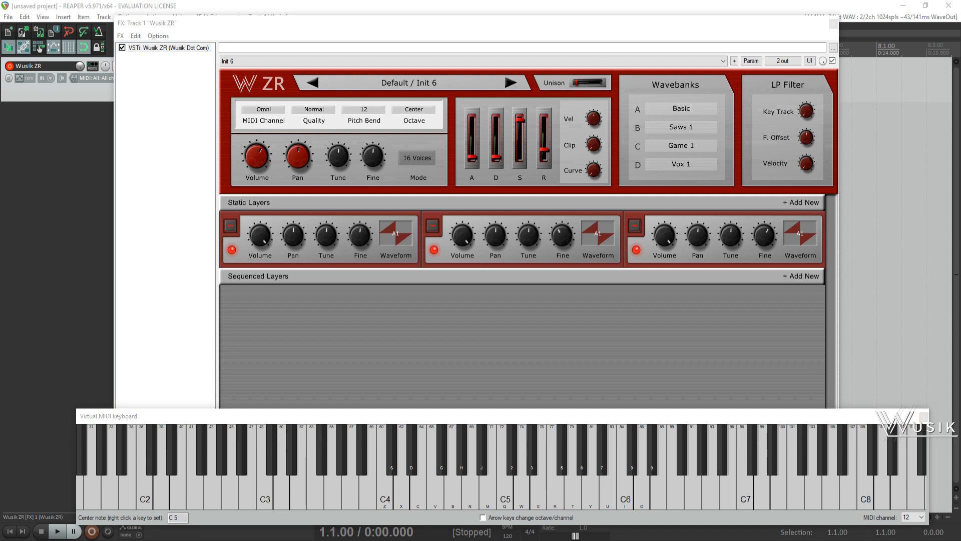
{"action": "left_click", "coordinate": [423, 490]}
{"action": "key", "text": "y"}
{"action": "key", "text": "x"}
{"action": "key", "text": "t"}
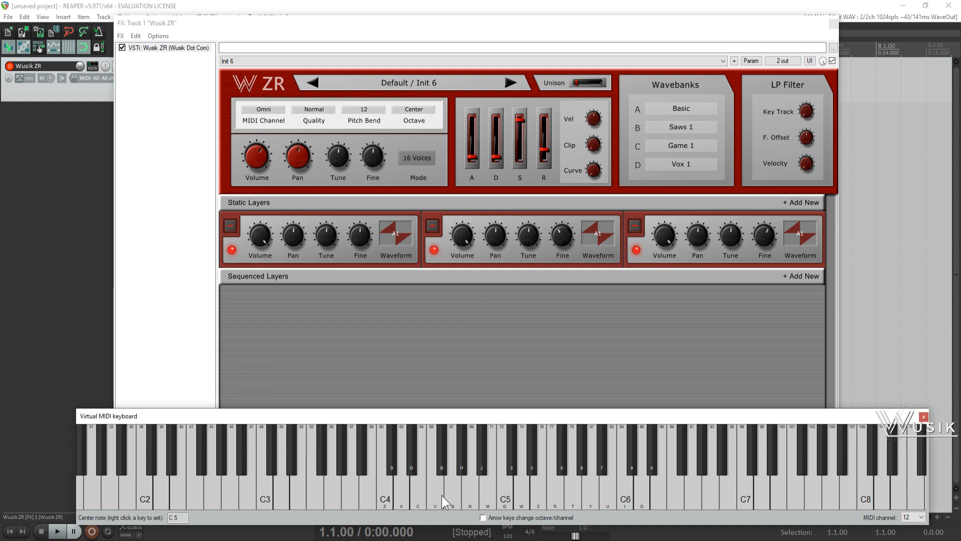
{"action": "key", "text": "t"}
{"action": "key", "text": "c"}
{"action": "key", "text": "x"}
{"action": "key", "text": "x"}
{"action": "key", "text": "b"}
{"action": "key", "text": "x"}
{"action": "key", "text": "y"}
{"action": "key", "text": "t"}
{"action": "key", "text": "r"}
{"action": "key", "text": "e"}
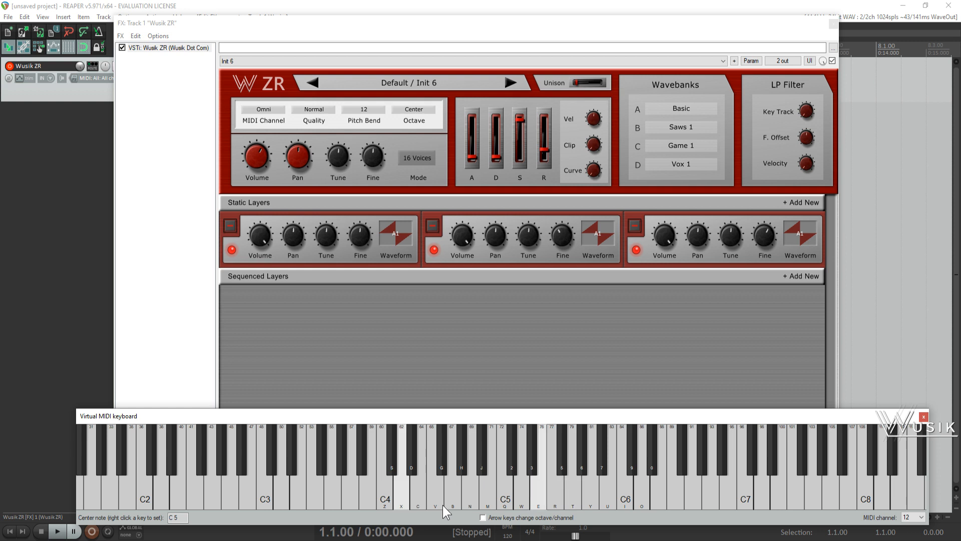
Play a few more low and high notes through the three A1 static layers
{"action": "key", "text": "t"}
{"action": "key", "text": "z"}
{"action": "key", "text": "r"}
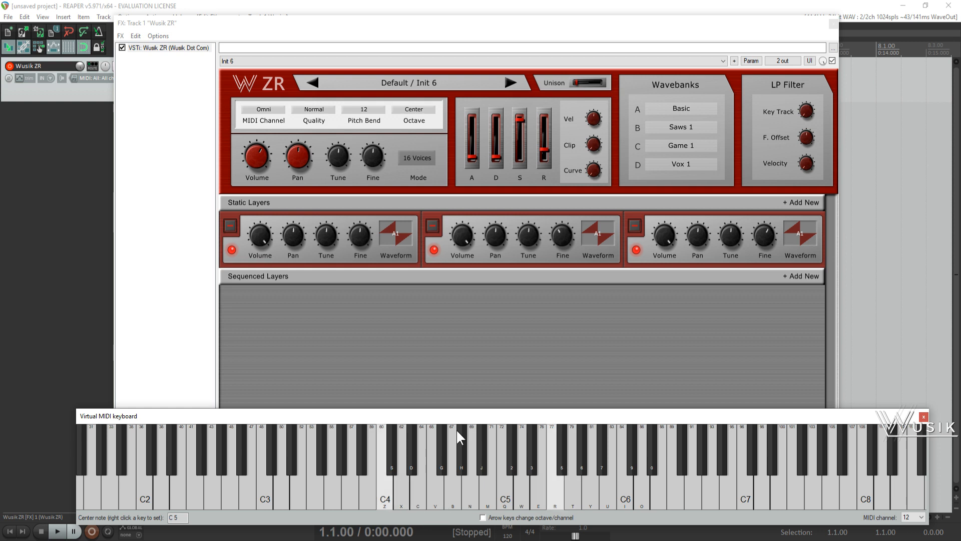
Change the second static layer's waveform to A2 and audition it with several notes
{"action": "left_click", "coordinate": [611, 237]}
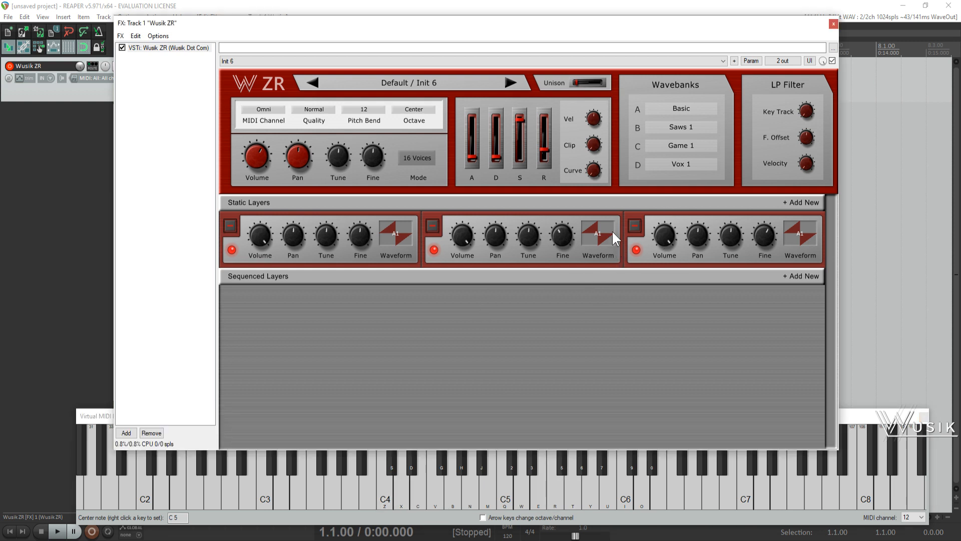
{"action": "left_click", "coordinate": [612, 230]}
{"action": "left_click", "coordinate": [428, 497]}
{"action": "key", "text": "r"}
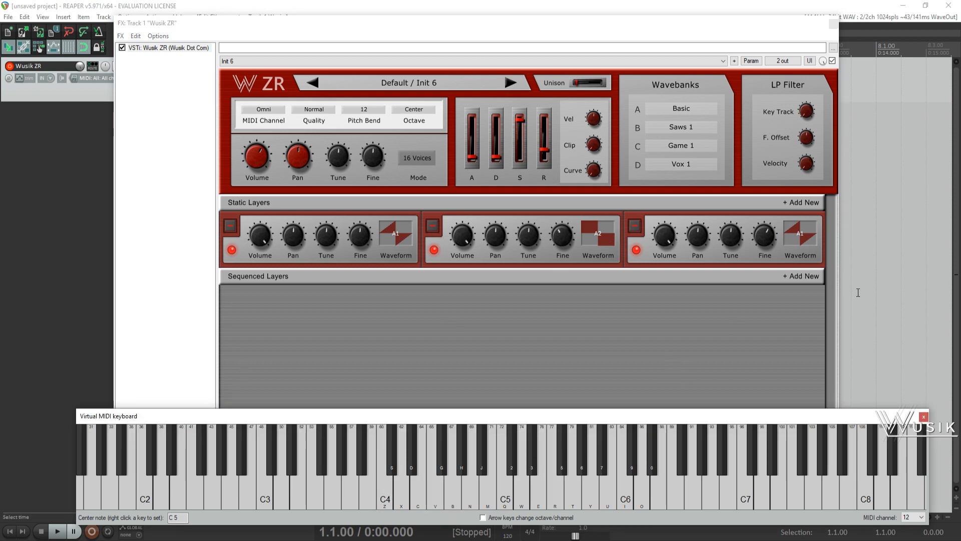
{"action": "key", "text": "b"}
{"action": "key", "text": "v"}
{"action": "key", "text": "c"}
{"action": "key", "text": "x"}
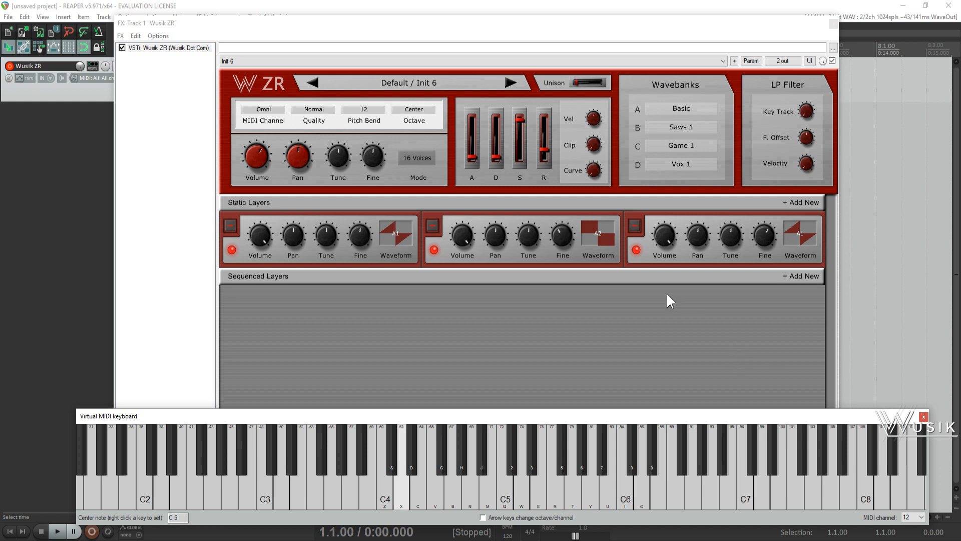
Change the third static layer's waveform to A4 and play a test note
{"action": "left_click", "coordinate": [814, 231]}
{"action": "left_click", "coordinate": [817, 233]}
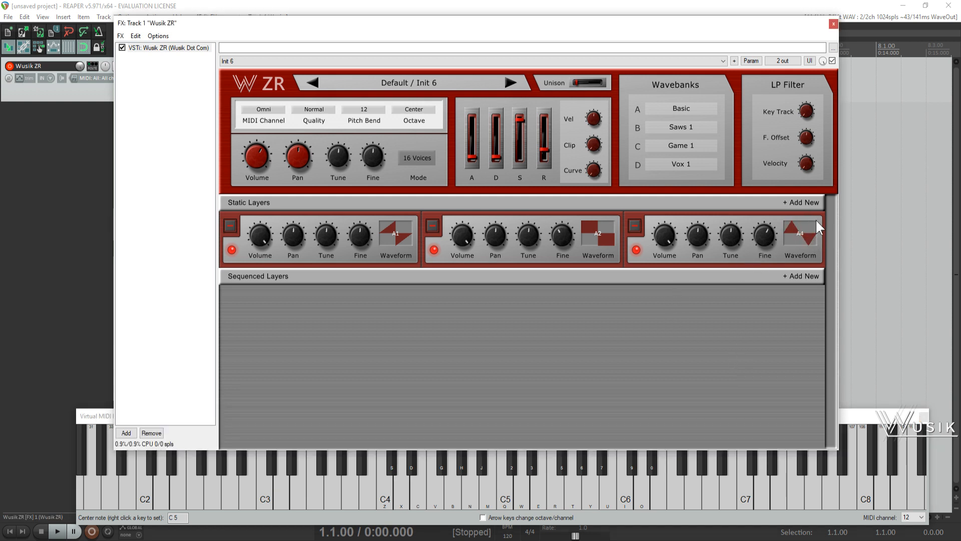
{"action": "left_click", "coordinate": [550, 474]}
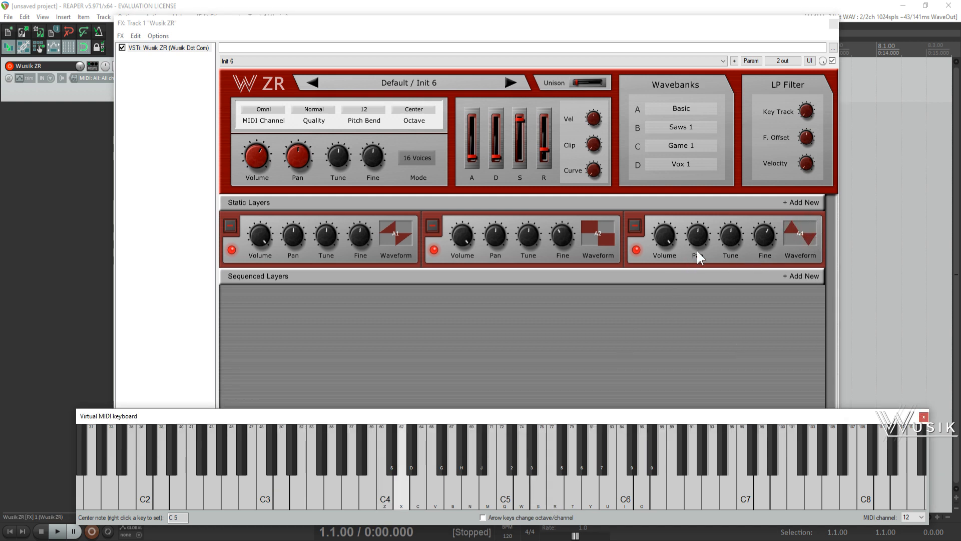
Set the third static layer's Tune to 12 and audition it with low and high notes
{"action": "left_click", "coordinate": [746, 235]}
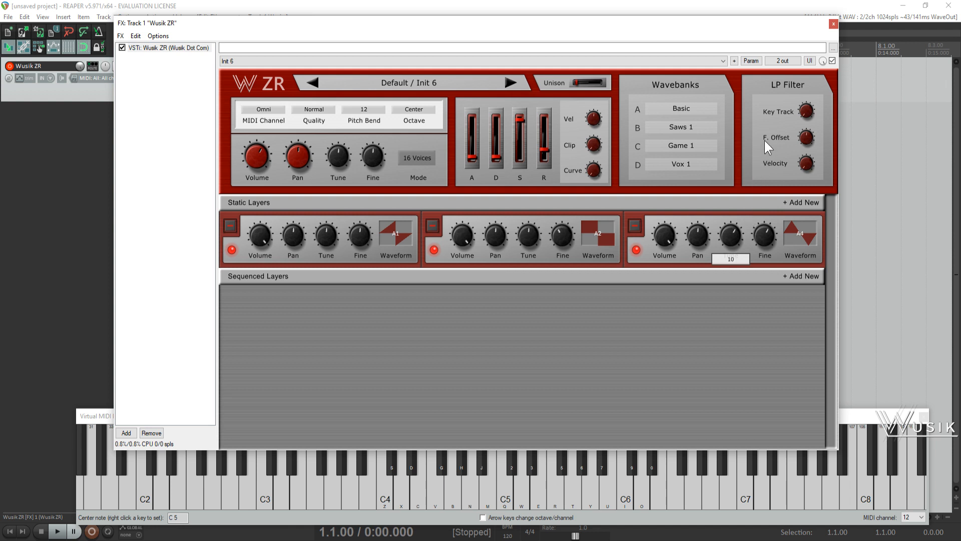
{"action": "left_click", "coordinate": [485, 456]}
{"action": "key", "text": "x"}
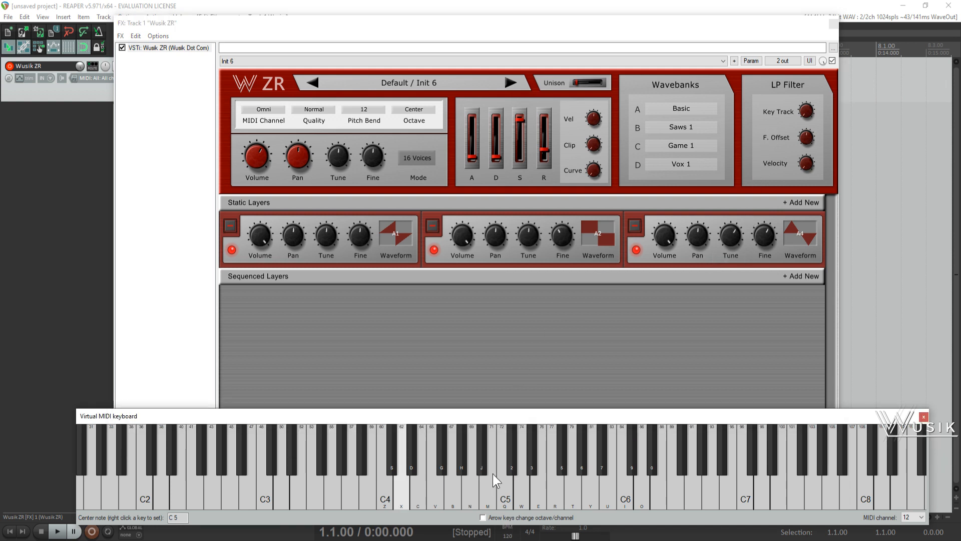
{"action": "key", "text": "r"}
{"action": "key", "text": "t"}
{"action": "key", "text": "r"}
{"action": "key", "text": "z"}
{"action": "mouse_move", "coordinate": [734, 228]}
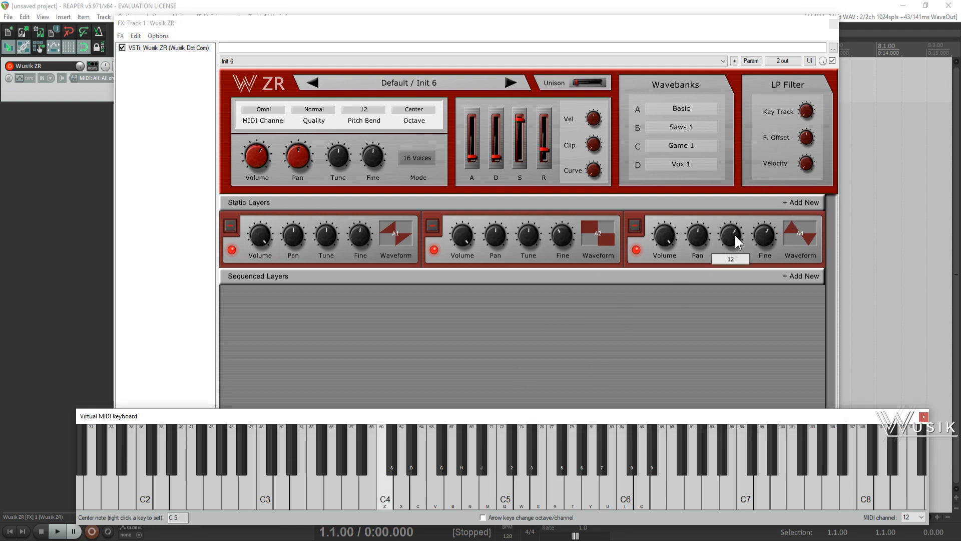
Set the third static layer's Tune to 24 and audition it with low and high notes
{"action": "left_click_drag", "start_coordinate": [735, 234], "coordinate": [744, 199]}
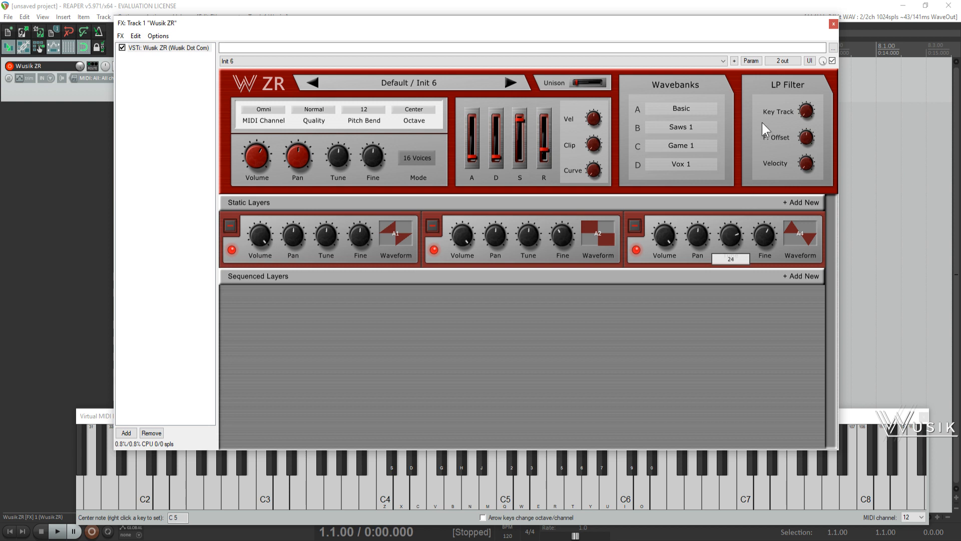
{"action": "left_click", "coordinate": [418, 483]}
{"action": "key", "text": "x"}
{"action": "key", "text": "r"}
{"action": "key", "text": "r"}
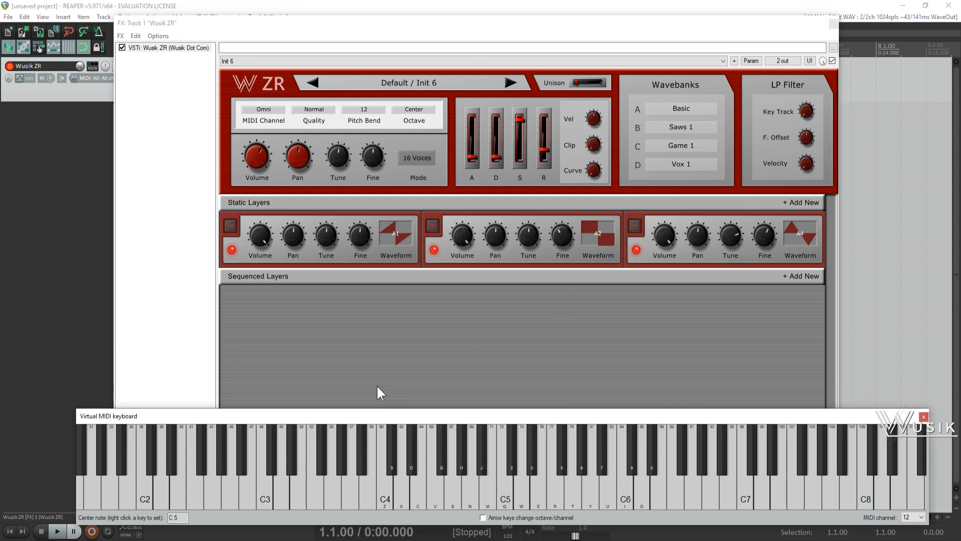
{"action": "key", "text": "r"}
{"action": "key", "text": "z"}
{"action": "key", "text": "x"}
Add a new sequenced layer to the Init 6 program and play a test note
{"action": "left_click", "coordinate": [264, 280]}
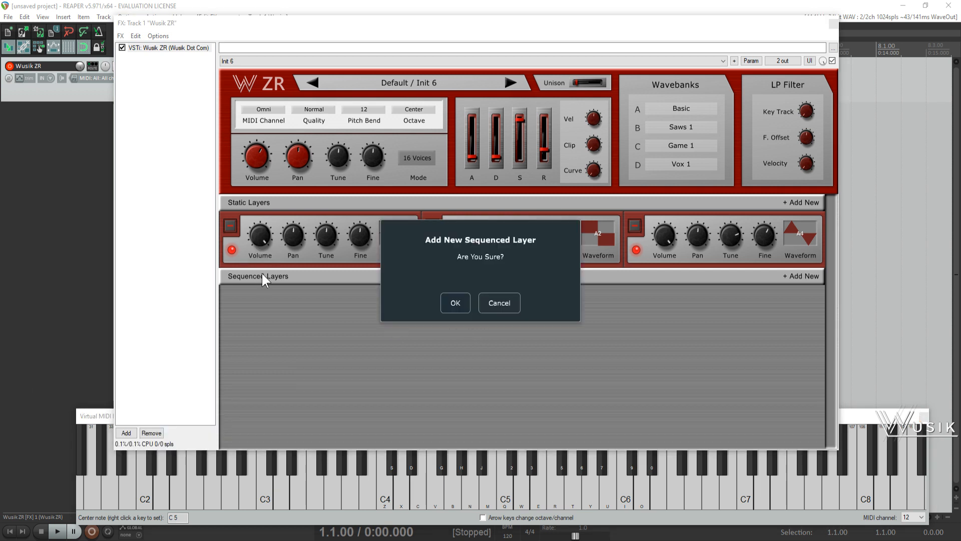
{"action": "left_click", "coordinate": [450, 306]}
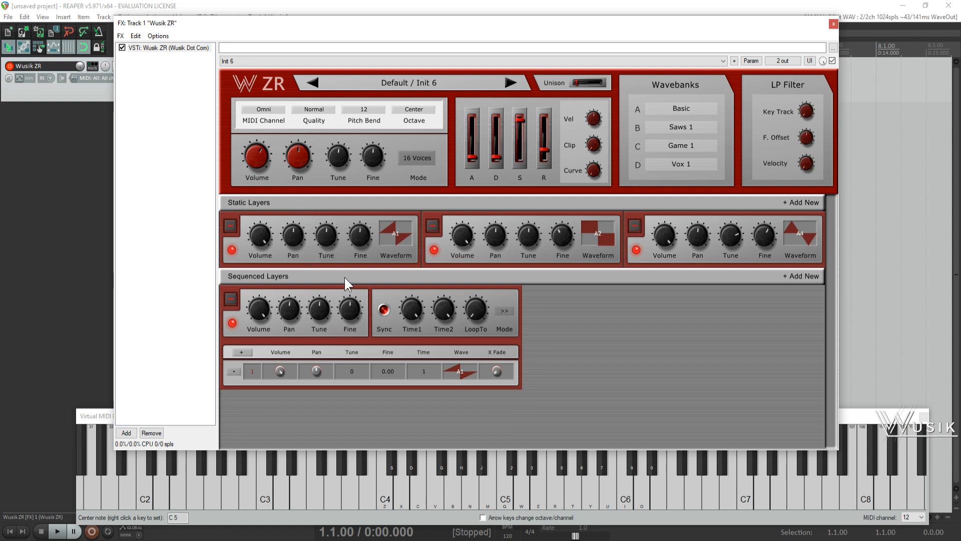
{"action": "left_click", "coordinate": [459, 507]}
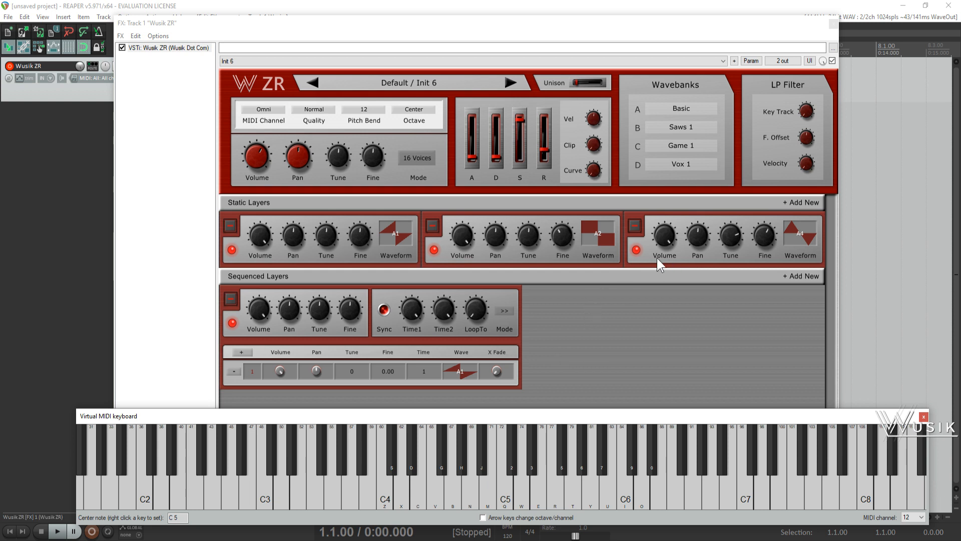
Switch off all three static layers and play a note through the sequenced layer alone
{"action": "left_click", "coordinate": [636, 250]}
{"action": "left_click", "coordinate": [435, 250]}
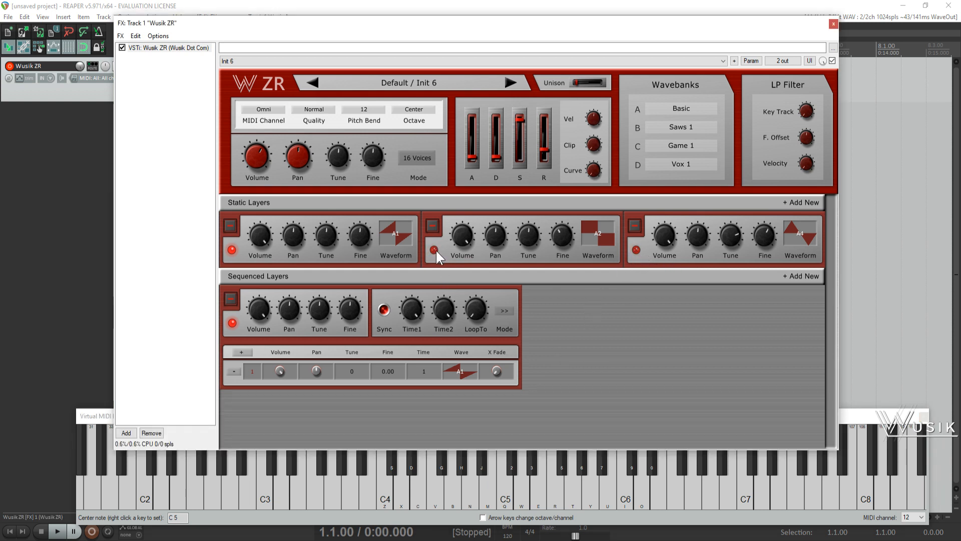
{"action": "left_click", "coordinate": [531, 498]}
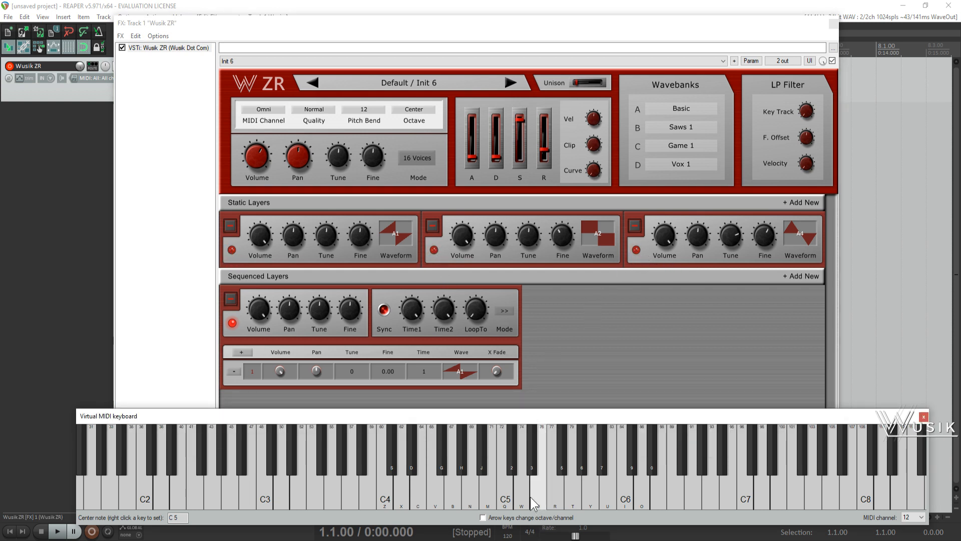
Add three more steps to the sequenced layer for a total of four
{"action": "left_click", "coordinate": [249, 353]}
{"action": "left_click", "coordinate": [248, 353]}
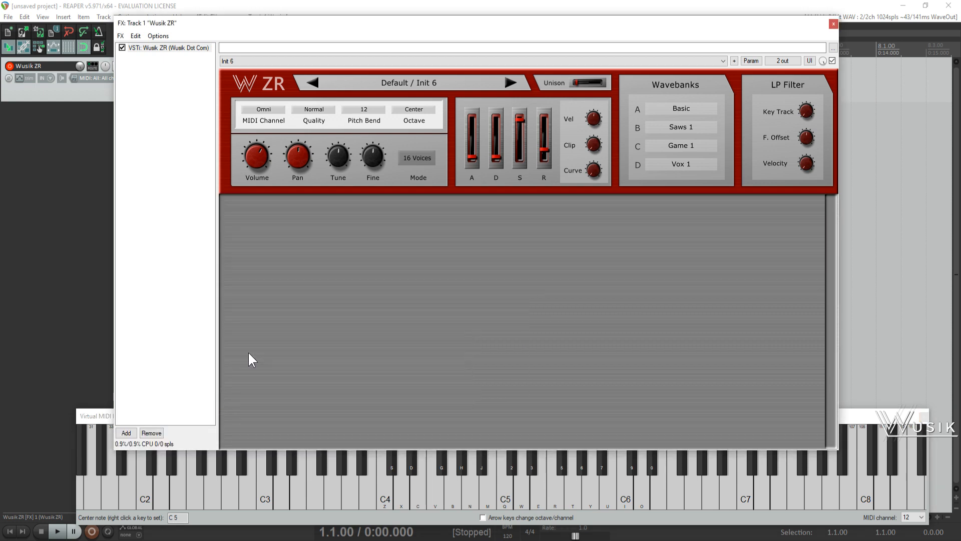
{"action": "key", "text": "Return"}
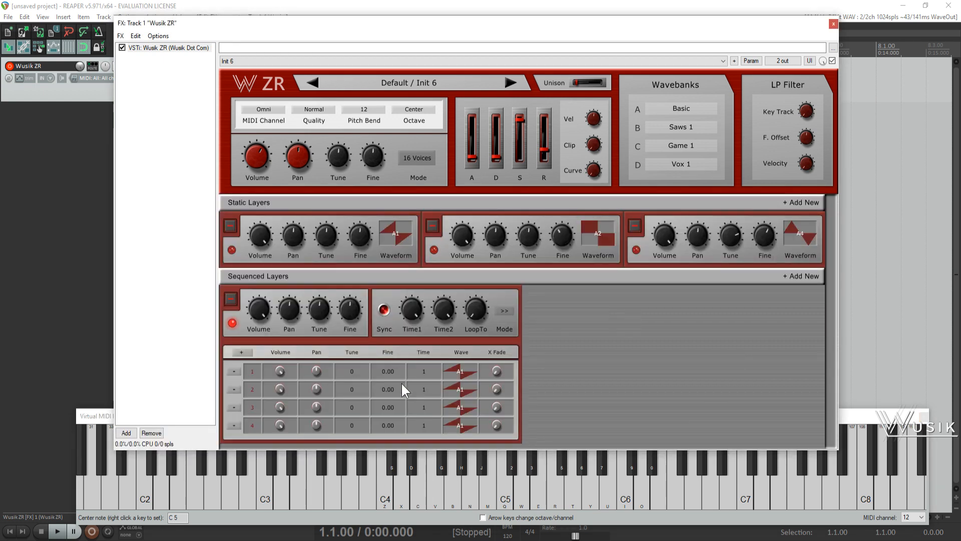
Set the Tune of sequence steps 2, 3 and 4 to 12, 24 and 48
{"action": "left_click_drag", "start_coordinate": [360, 391], "coordinate": [360, 370]}
{"action": "left_click_drag", "start_coordinate": [360, 311], "coordinate": [360, 300]}
{"action": "left_click_drag", "start_coordinate": [354, 406], "coordinate": [377, 309]}
{"action": "left_click_drag", "start_coordinate": [388, 257], "coordinate": [397, 208]}
Set the sequenced layer's Time2 to 1/32 BPM
{"action": "mouse_move", "coordinate": [414, 302]}
{"action": "mouse_move", "coordinate": [443, 309]}
{"action": "left_click_drag", "start_coordinate": [437, 356], "coordinate": [446, 373]}
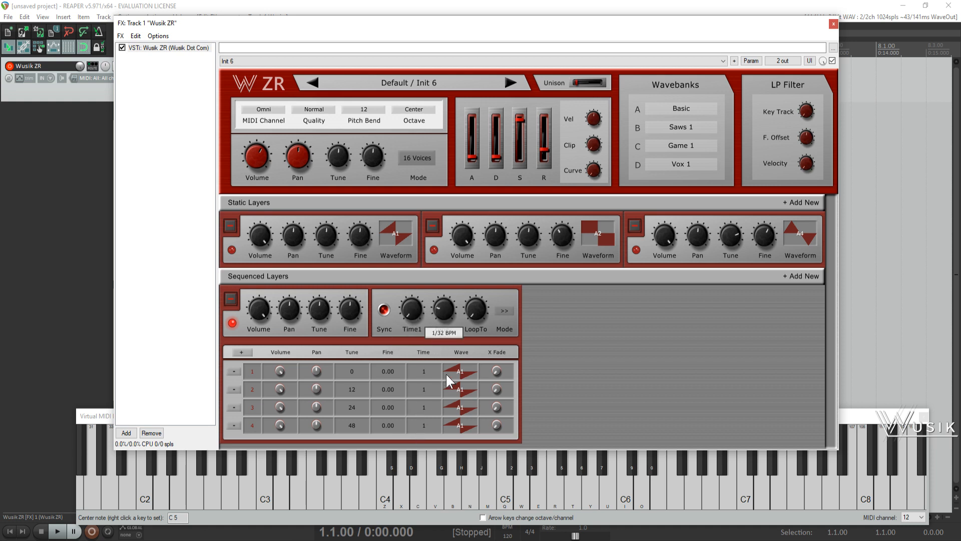
Audition the four-step sequenced layer with low and high notes on the virtual keyboard
{"action": "left_click", "coordinate": [441, 502]}
{"action": "left_click", "coordinate": [440, 500]}
{"action": "key", "text": "c"}
{"action": "key", "text": "y"}
{"action": "key", "text": "x"}
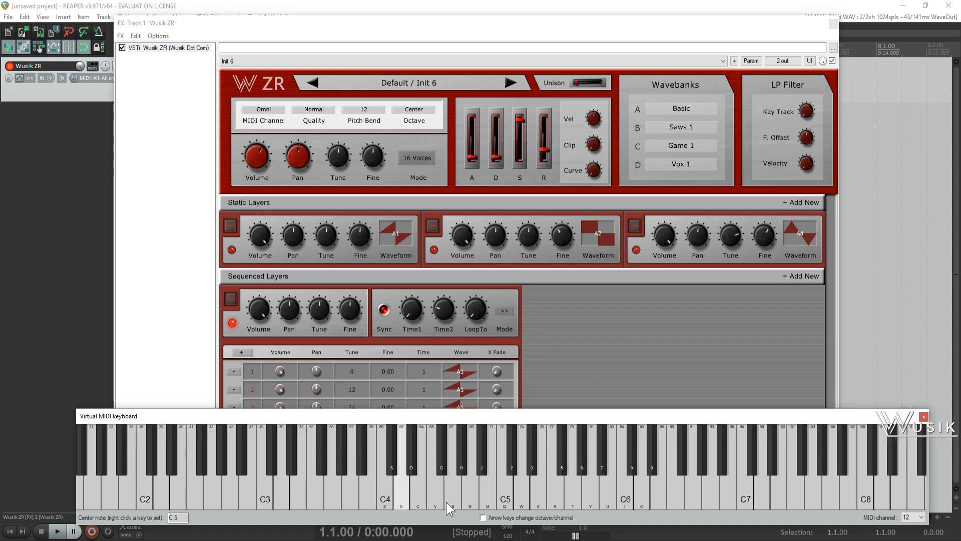
{"action": "key", "text": "u"}
{"action": "key", "text": "y"}
{"action": "key", "text": "c"}
{"action": "left_click", "coordinate": [307, 501]}
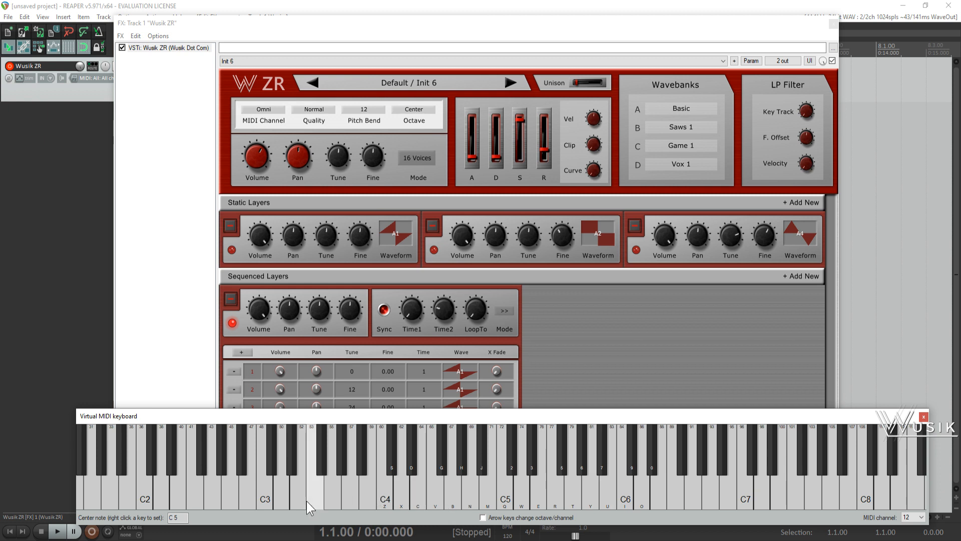
{"action": "left_click", "coordinate": [308, 501]}
{"action": "key", "text": "x"}
{"action": "key", "text": "z"}
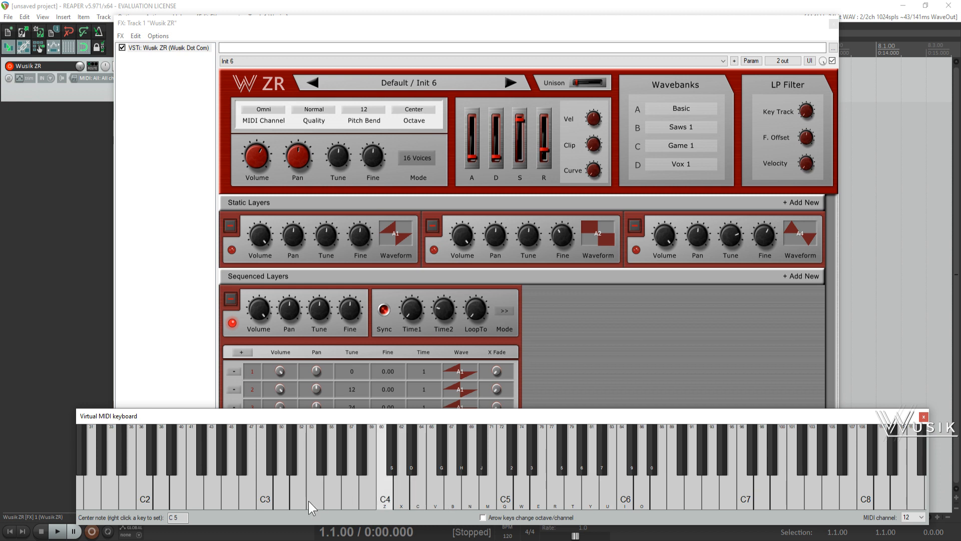
{"action": "key", "text": "y"}
{"action": "key", "text": "t"}
{"action": "key", "text": "x"}
{"action": "left_click", "coordinate": [318, 496]}
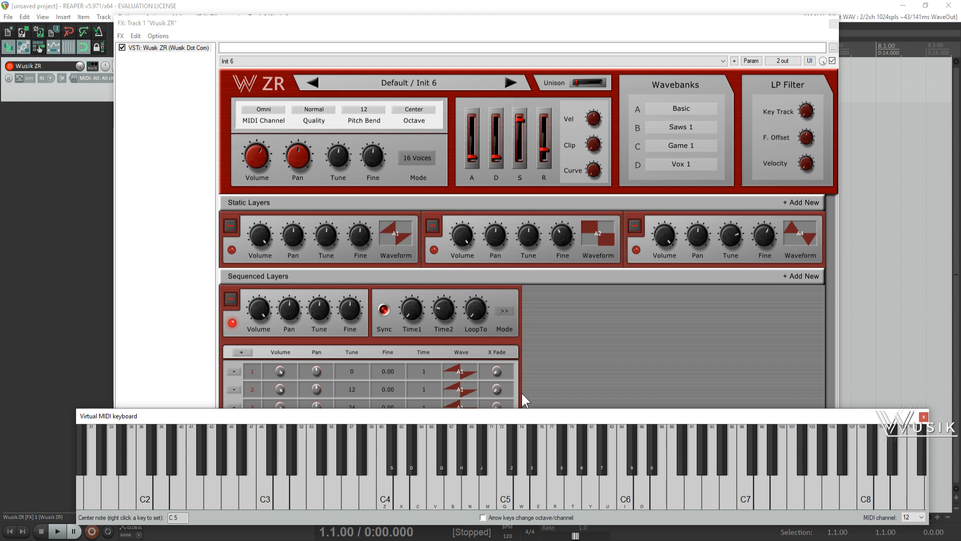
Assign waves A2, A10 and A12 to sequence steps 2, 3 and 4, and set Time2 to 1/25 BPM
{"action": "left_click", "coordinate": [553, 348]}
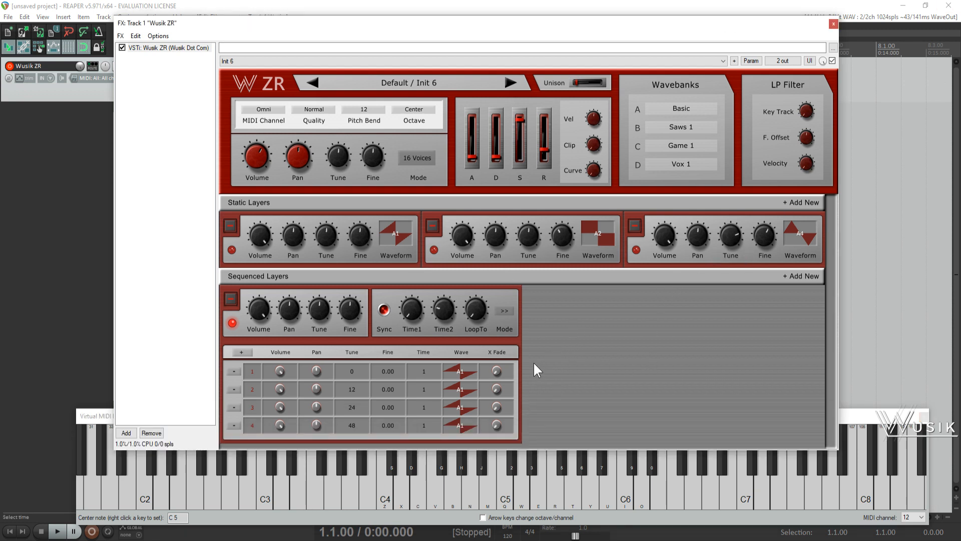
{"action": "left_click", "coordinate": [463, 403]}
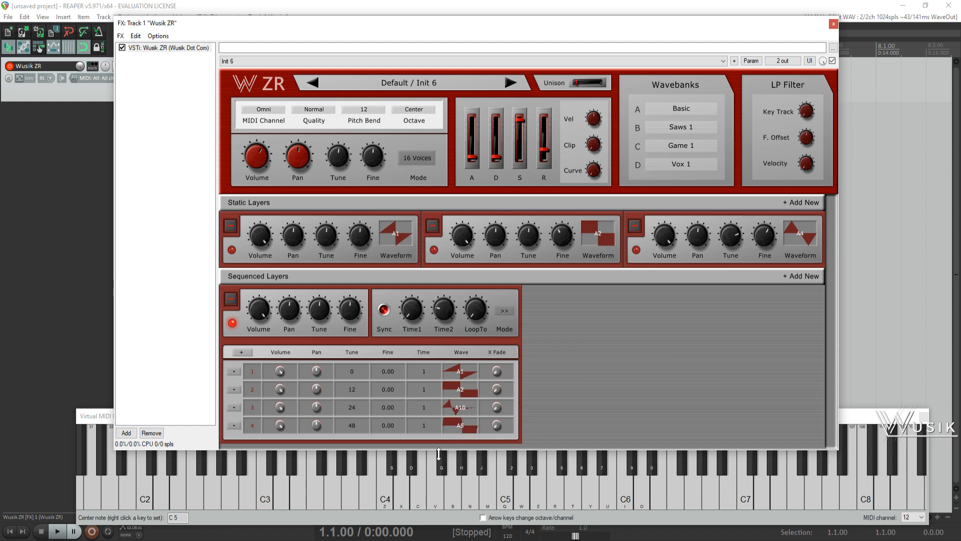
{"action": "left_click", "coordinate": [362, 492]}
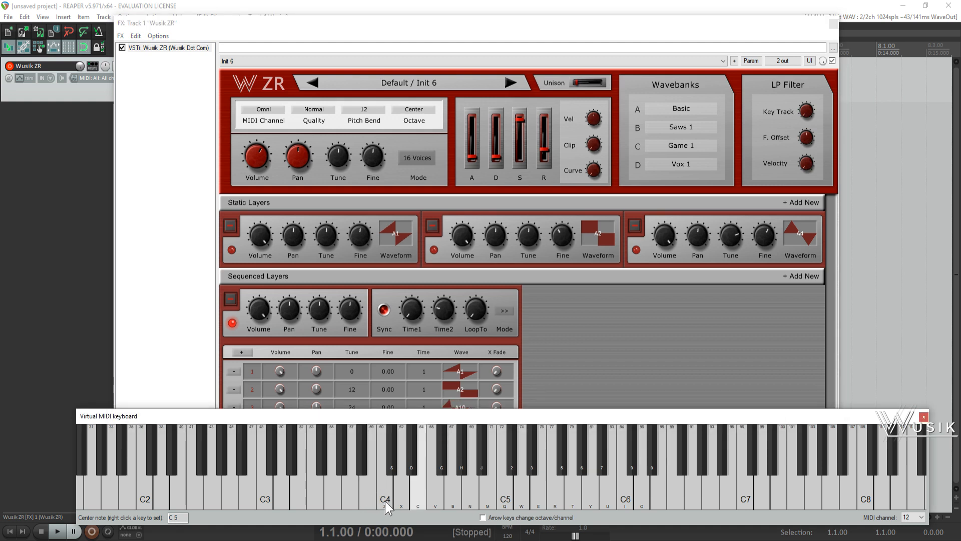
{"action": "left_click", "coordinate": [449, 316]}
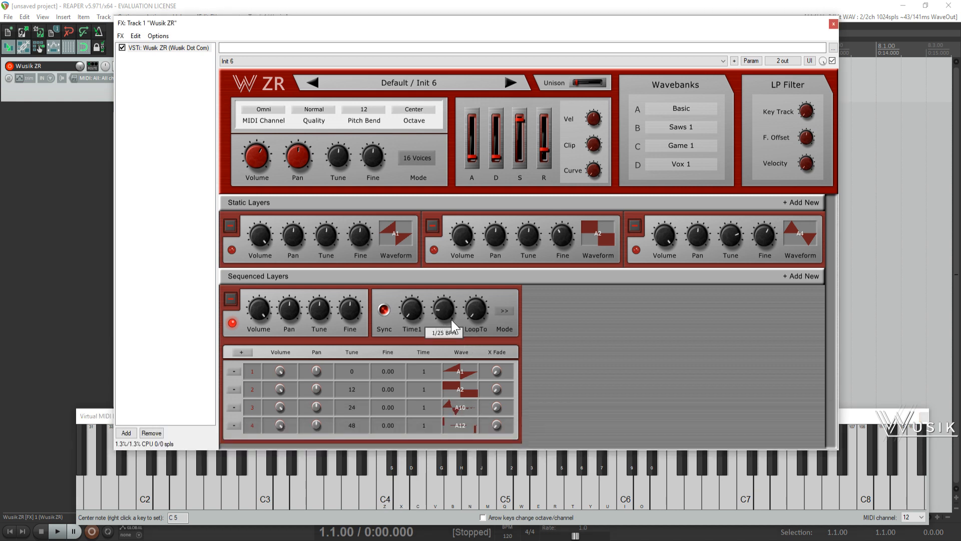
Audition the sequenced layer's new waves and timing with several notes around C4
{"action": "left_click", "coordinate": [390, 484]}
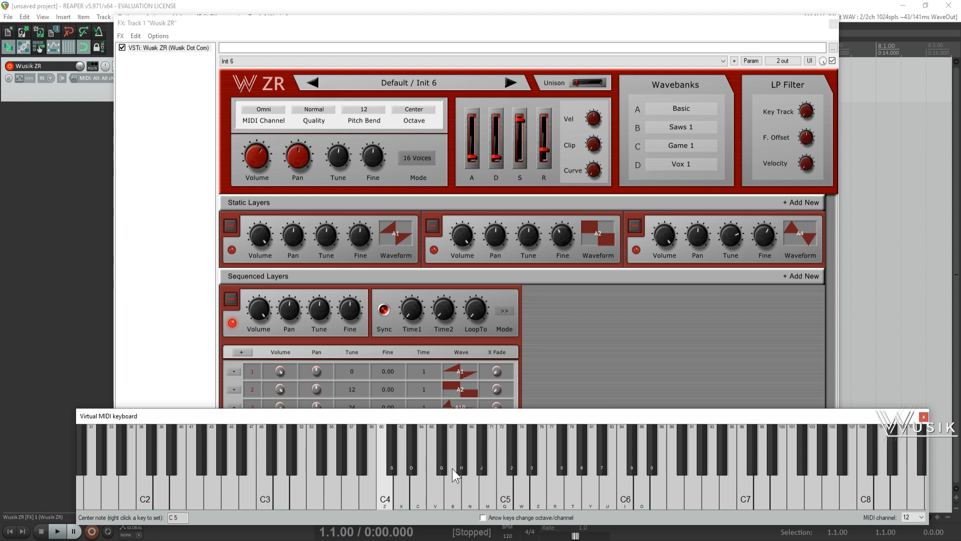
{"action": "key", "text": "x"}
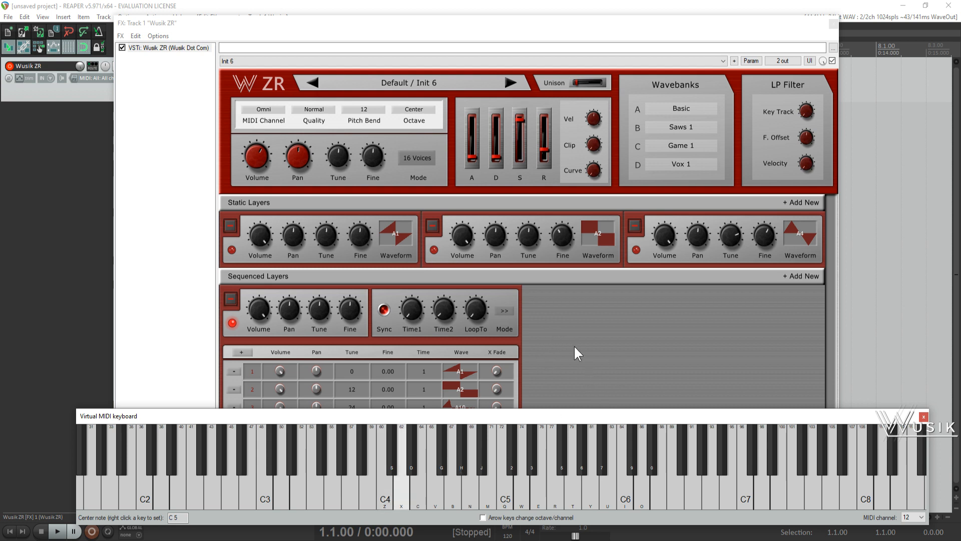
{"action": "key", "text": "z"}
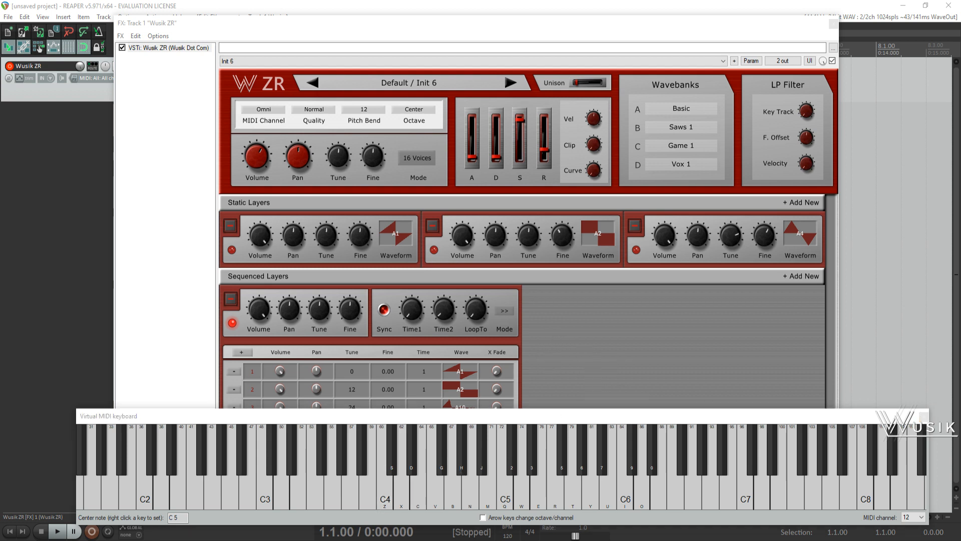
{"action": "left_click", "coordinate": [495, 499]}
{"action": "key", "text": "z"}
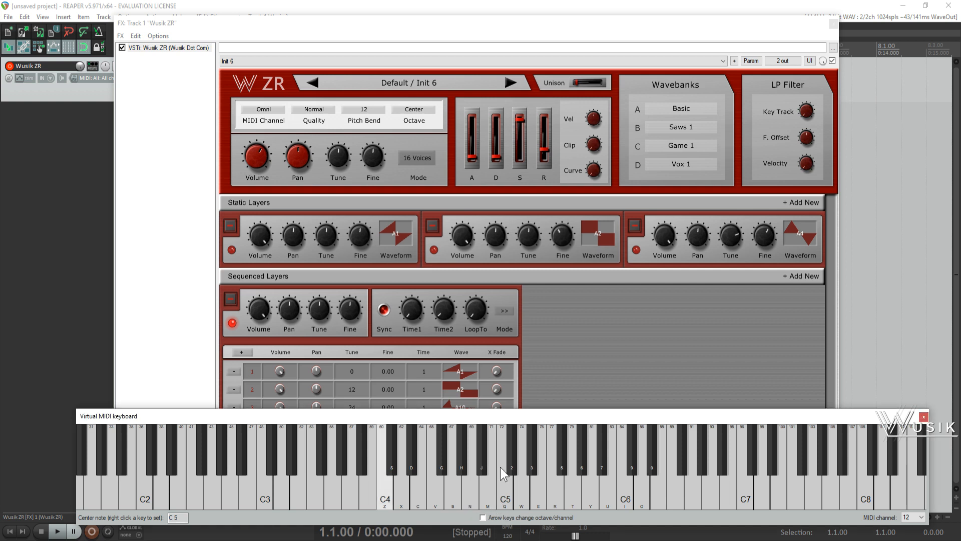
Switch all three static layers back on and set the Fine tuning of sequence step 2 to 0.24
{"action": "left_click", "coordinate": [636, 250]}
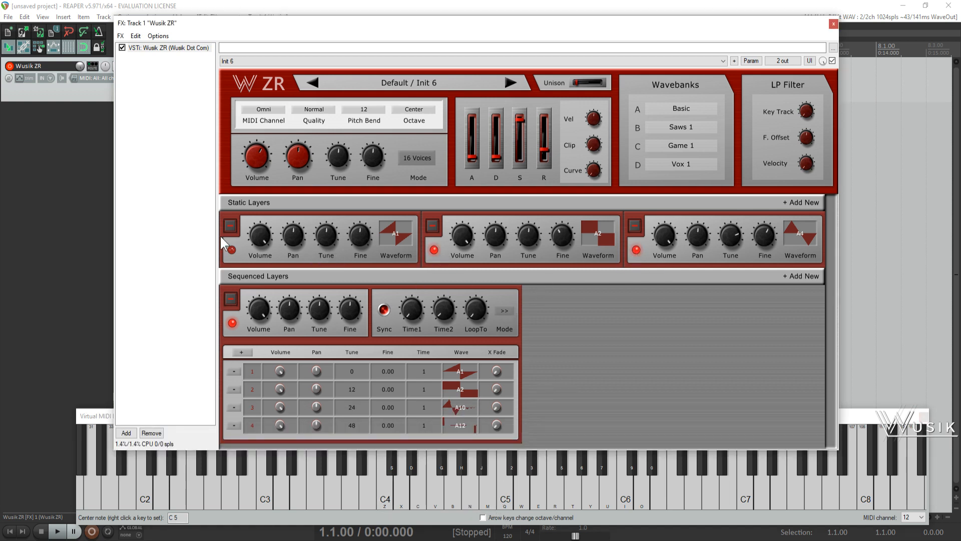
{"action": "left_click", "coordinate": [233, 249]}
Audition the static and sequenced layers together with low and high notes
{"action": "left_click", "coordinate": [452, 502]}
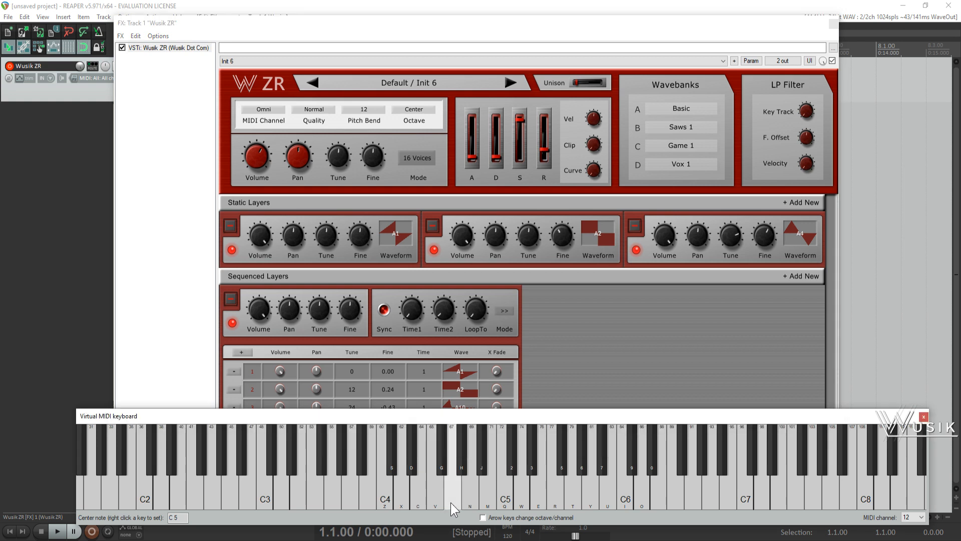
{"action": "key", "text": "z"}
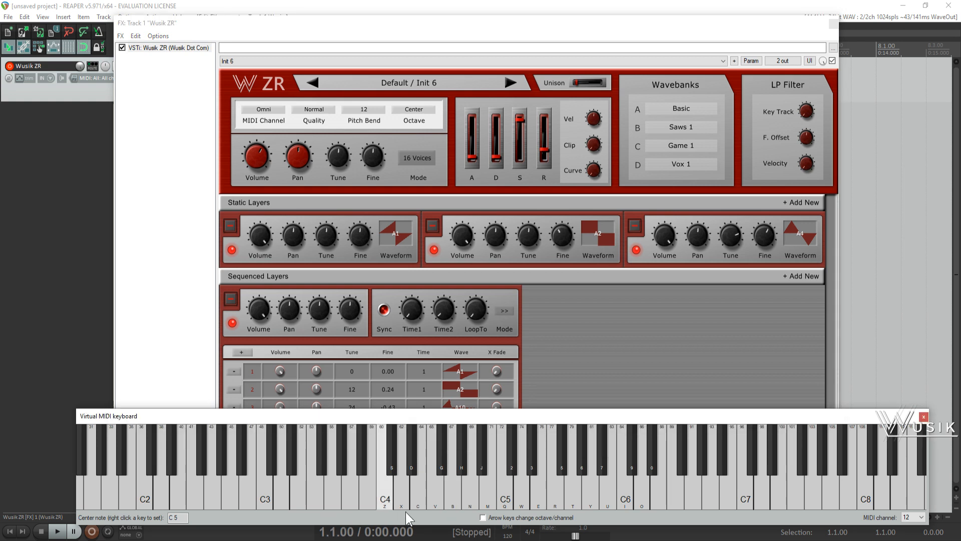
{"action": "key", "text": "r"}
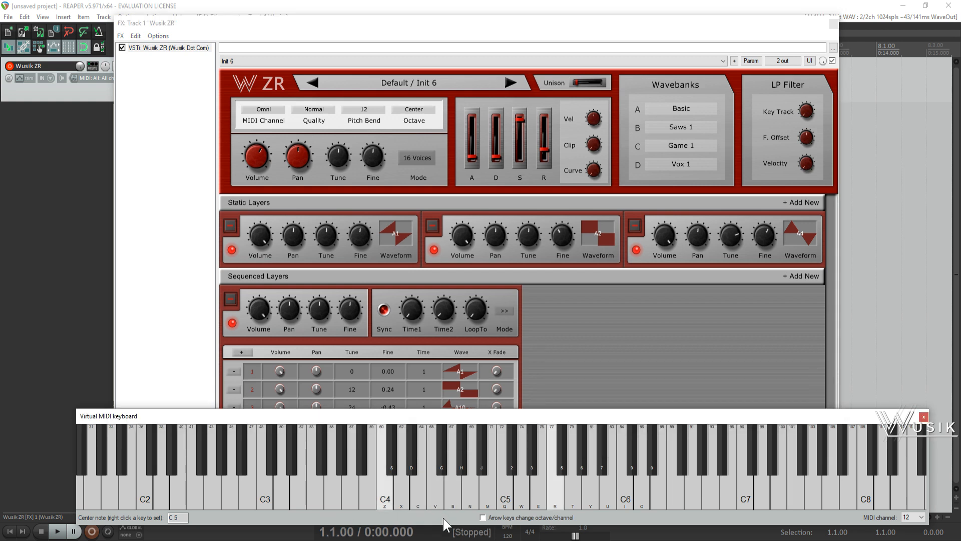
Play combinations of C4 and higher notes, a short run above C4, and single notes around C6 at Normal quality
{"action": "key", "text": "t"}
{"action": "key", "text": "z"}
{"action": "key", "text": "y"}
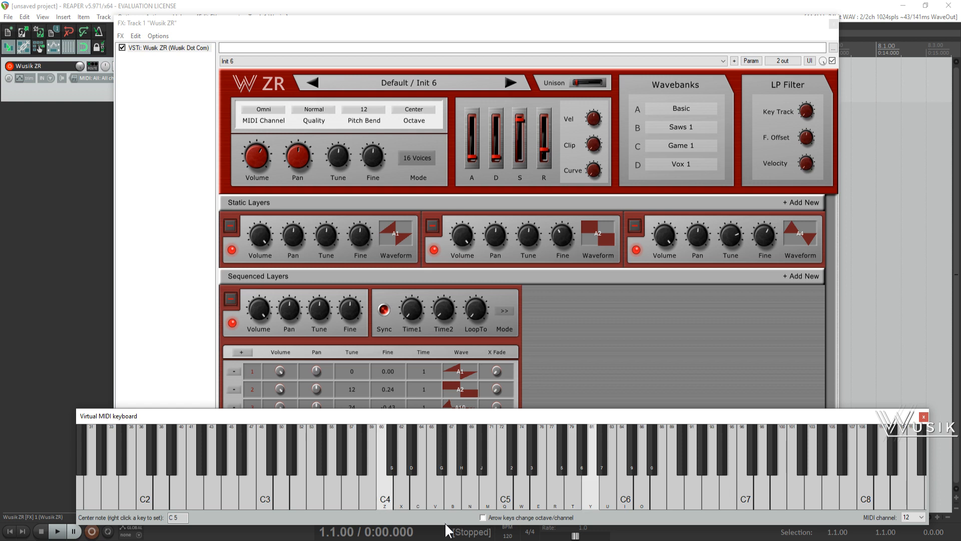
{"action": "key", "text": "t"}
{"action": "key", "text": "c"}
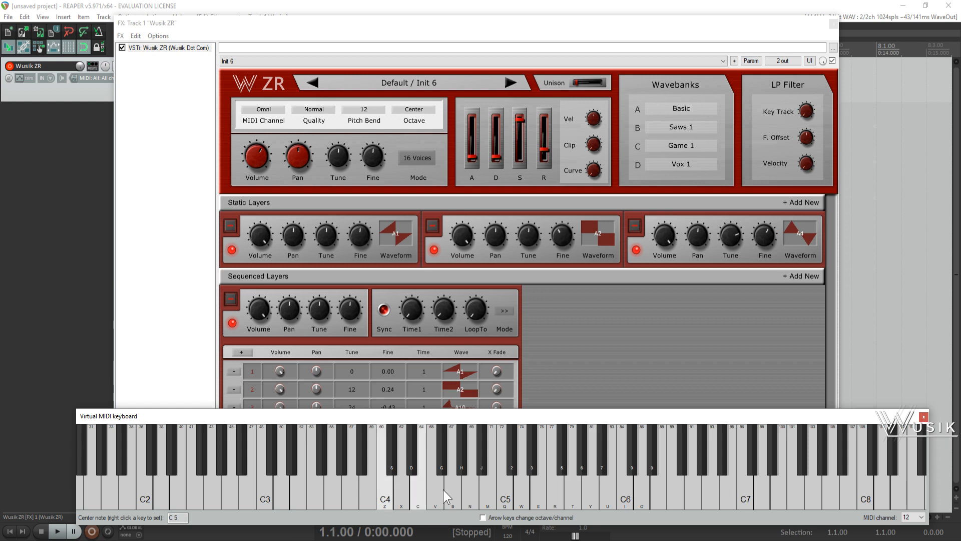
{"action": "key", "text": "v"}
{"action": "key", "text": "b"}
{"action": "key", "text": "n"}
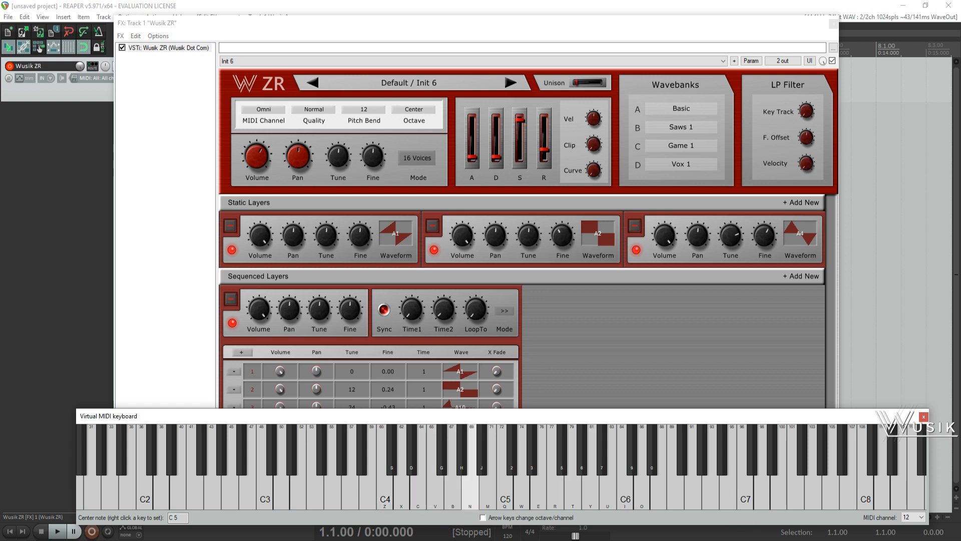
{"action": "left_click", "coordinate": [615, 498]}
{"action": "left_click", "coordinate": [638, 508]}
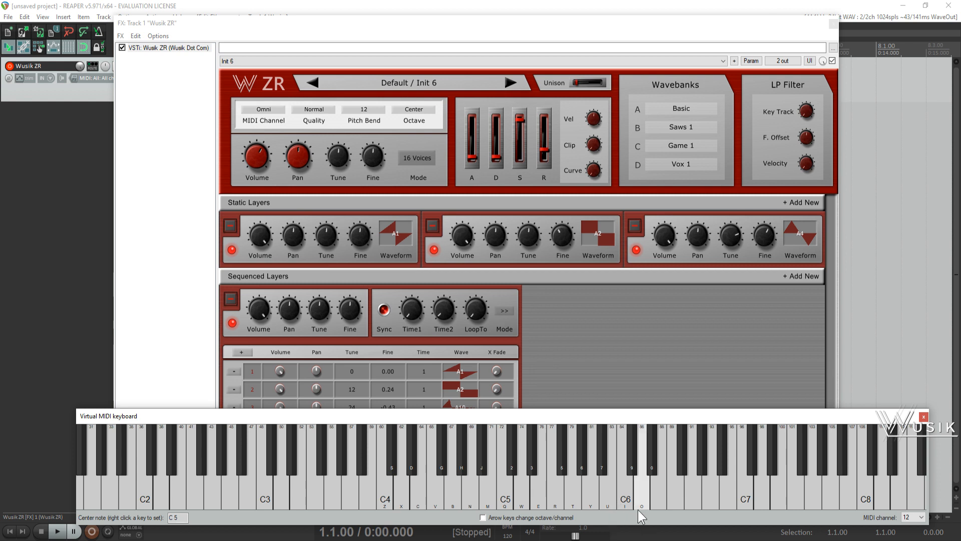
{"action": "left_click", "coordinate": [618, 505]}
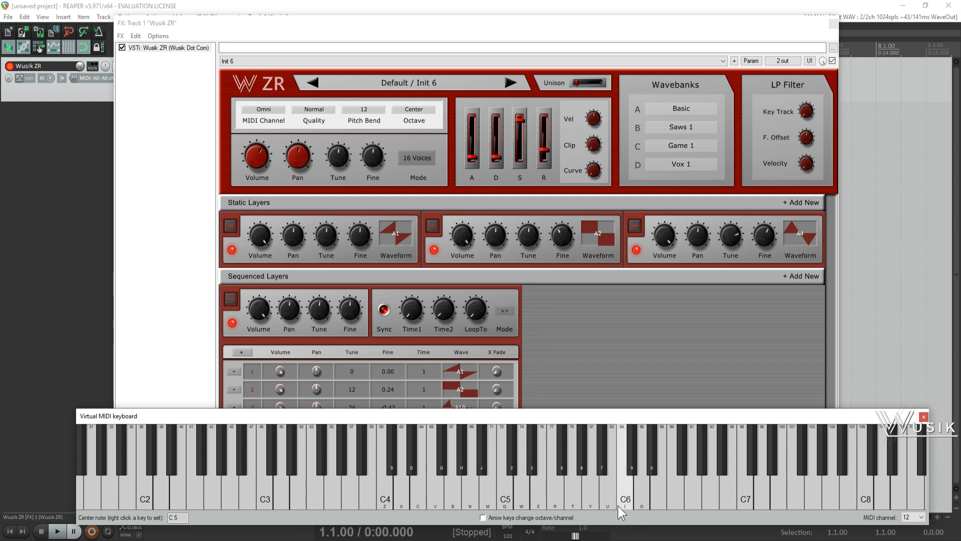
Set the program's Quality to High and audition it with high notes between C6 and C7
{"action": "left_click", "coordinate": [326, 110]}
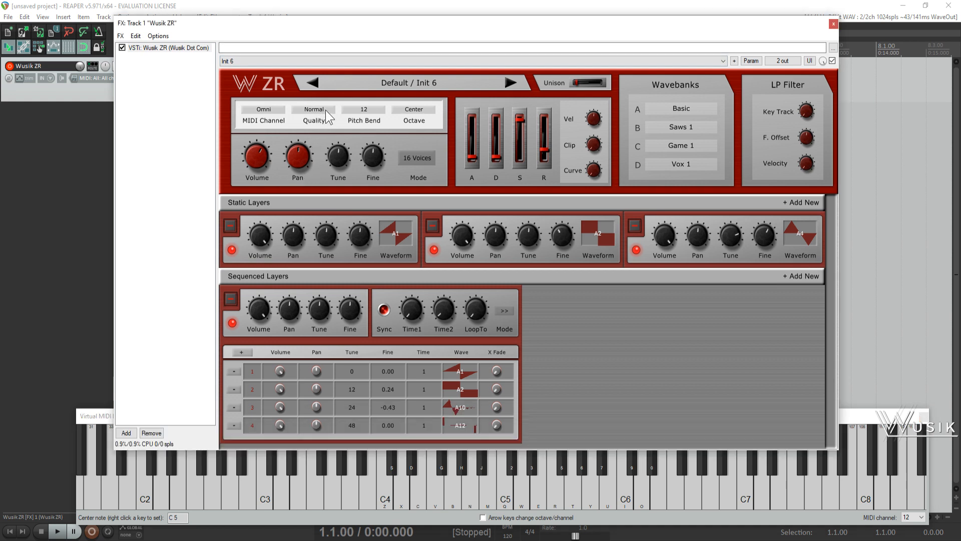
{"action": "left_click", "coordinate": [748, 501]}
{"action": "left_click", "coordinate": [658, 503]}
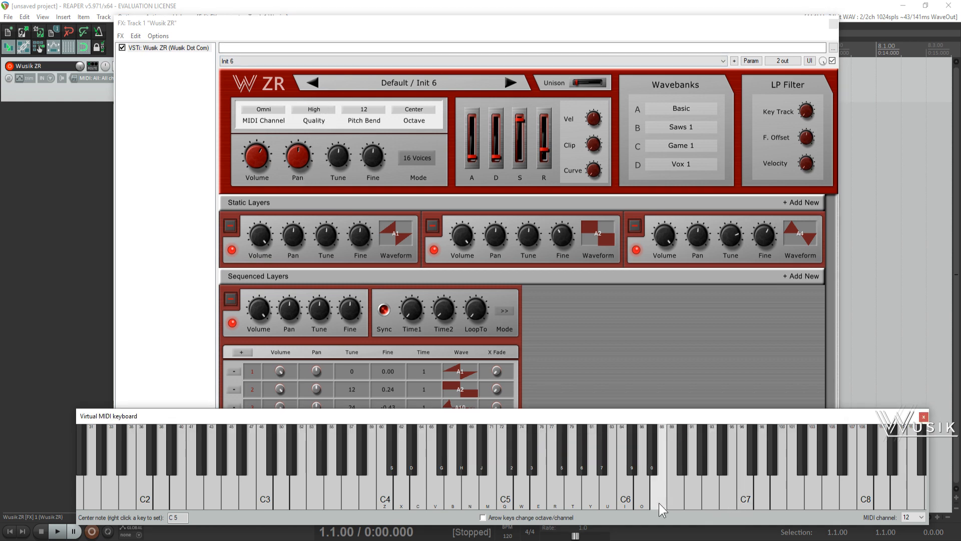
{"action": "left_click", "coordinate": [684, 504]}
{"action": "left_click", "coordinate": [672, 499]}
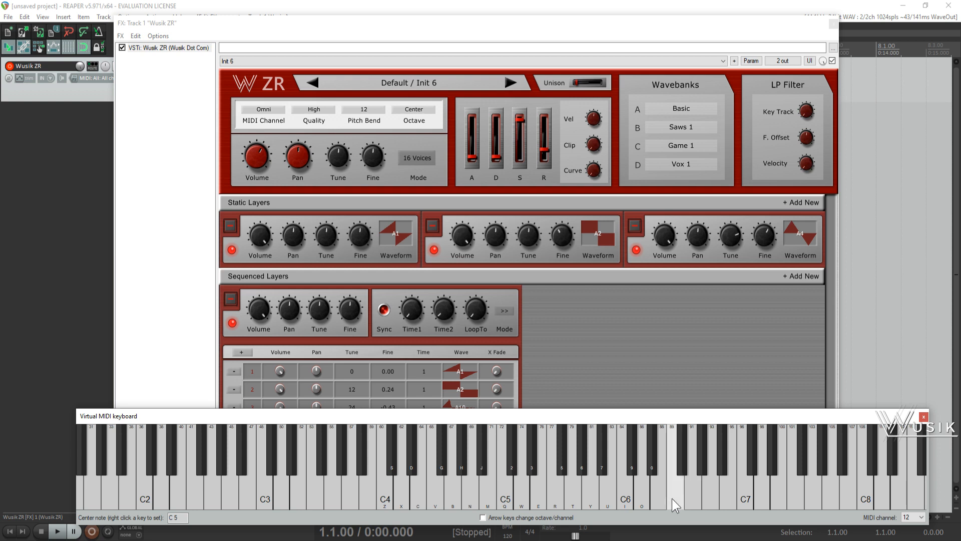
{"action": "left_click", "coordinate": [609, 496]}
{"action": "left_click", "coordinate": [629, 509]}
Audition the High quality setting with low notes from around C4 down to below C2, and return to the plugin window
{"action": "left_click", "coordinate": [298, 503]}
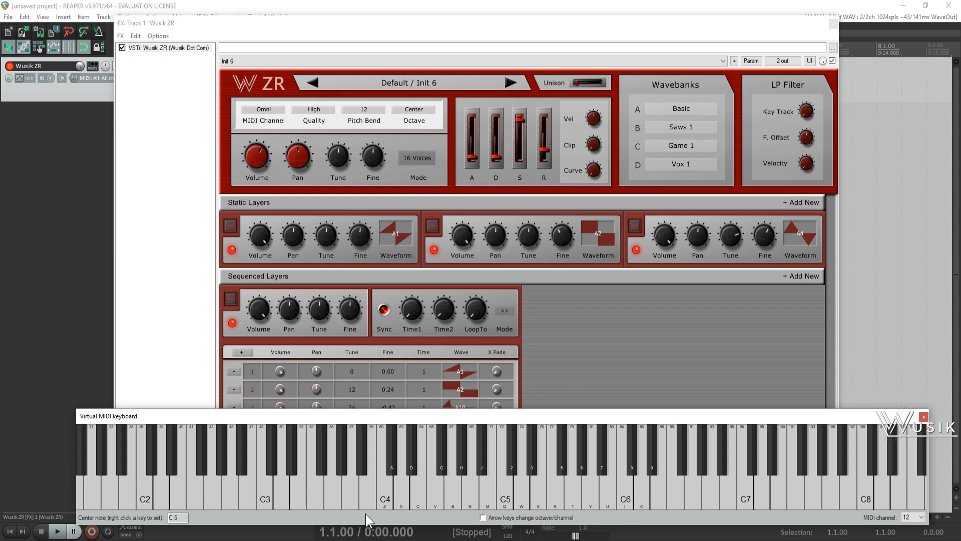
{"action": "left_click", "coordinate": [375, 504]}
{"action": "left_click", "coordinate": [204, 481]}
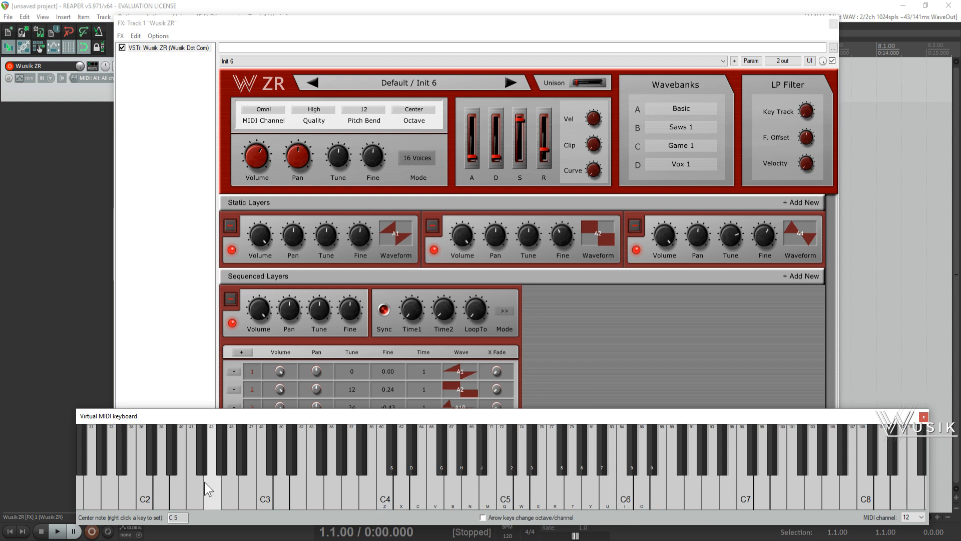
{"action": "left_click", "coordinate": [125, 502]}
{"action": "left_click", "coordinate": [142, 509]}
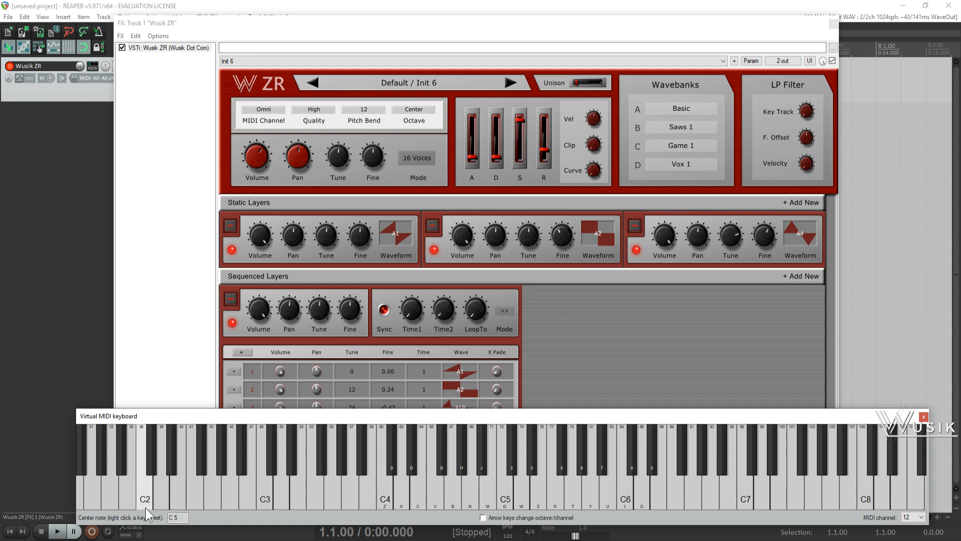
{"action": "left_click", "coordinate": [88, 491]}
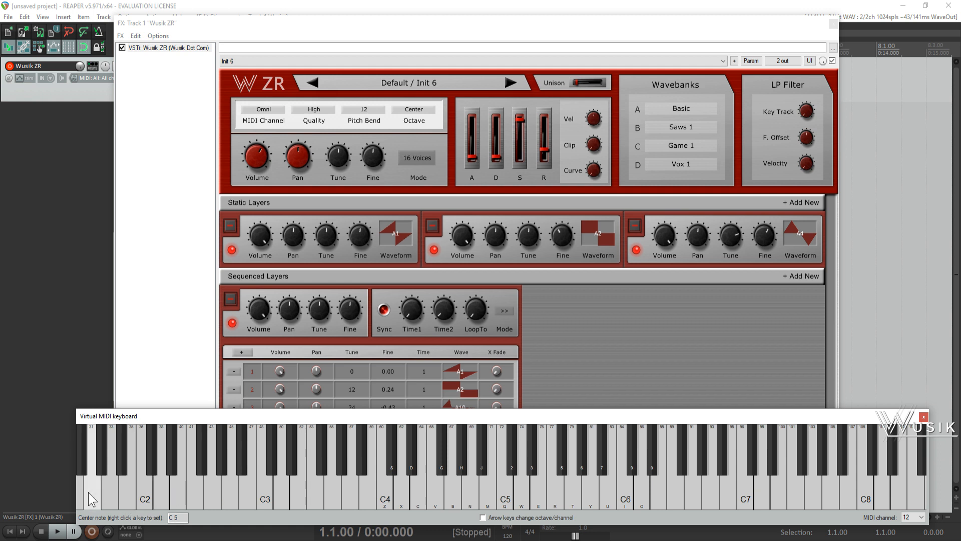
{"action": "left_click", "coordinate": [107, 502]}
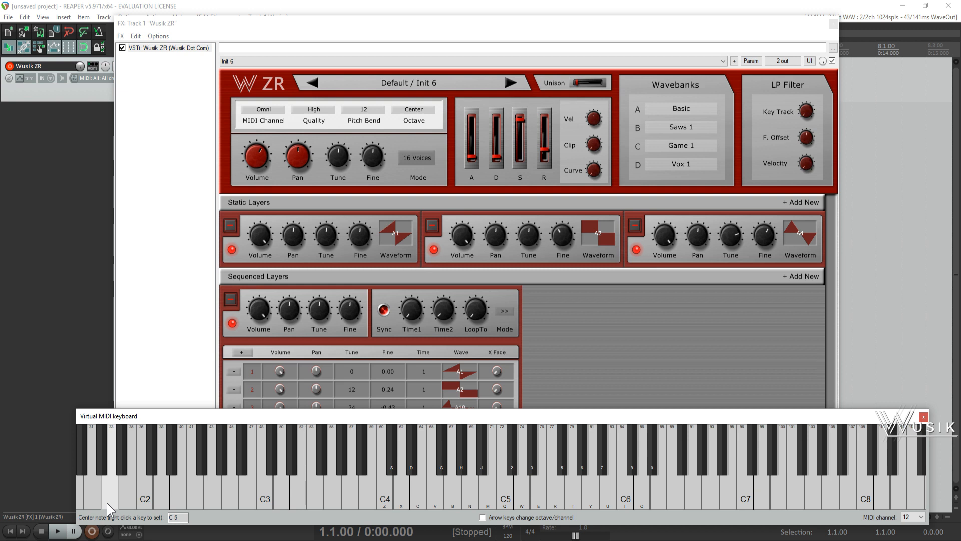
{"action": "left_click", "coordinate": [158, 505]}
{"action": "left_click", "coordinate": [148, 506]}
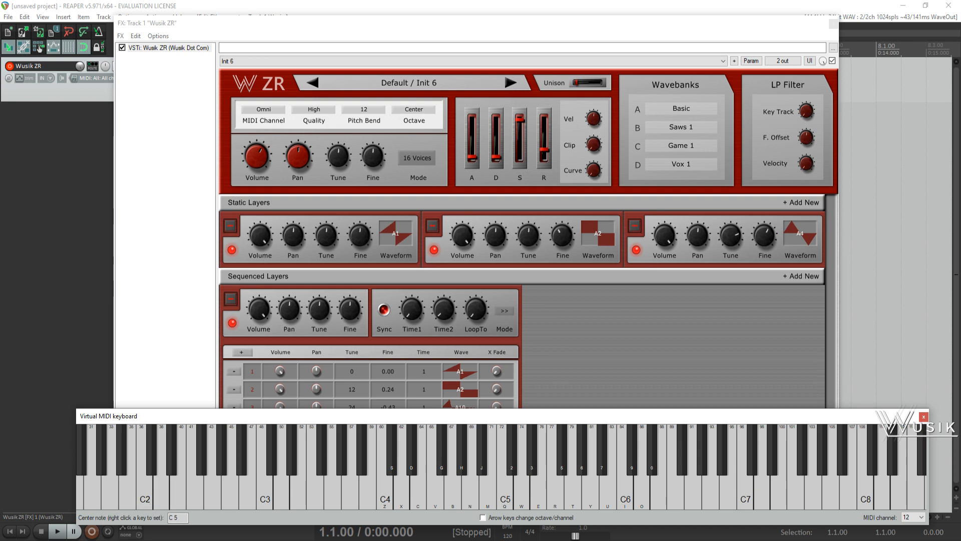
{"action": "left_click", "coordinate": [556, 340]}
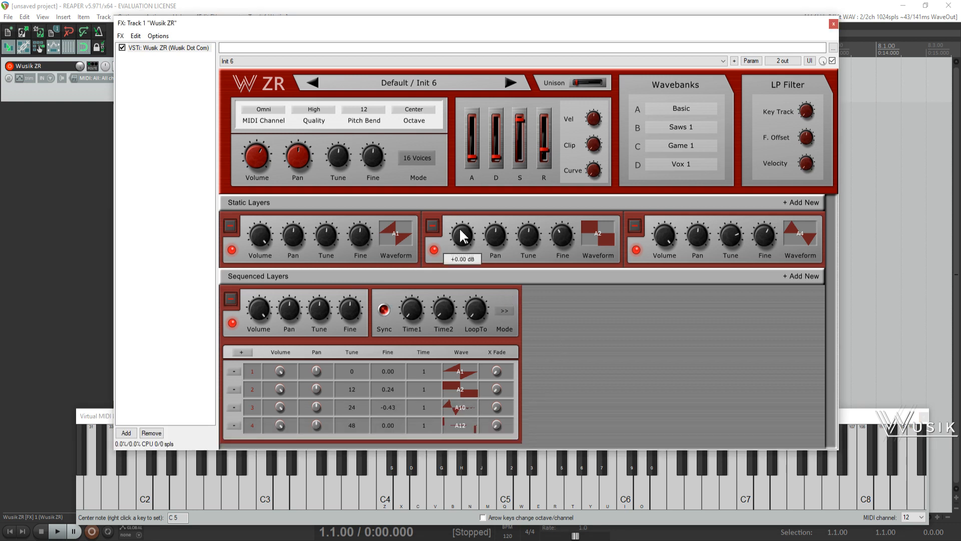